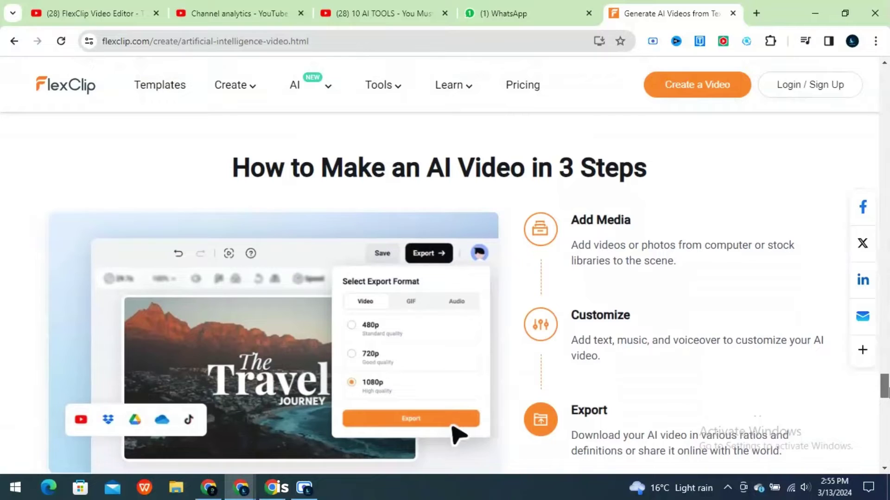
scroll(885, 391, "down", 1)
Scroll down the AI video page and expand the gallery with More Templates
scroll(886, 384, "down", 1)
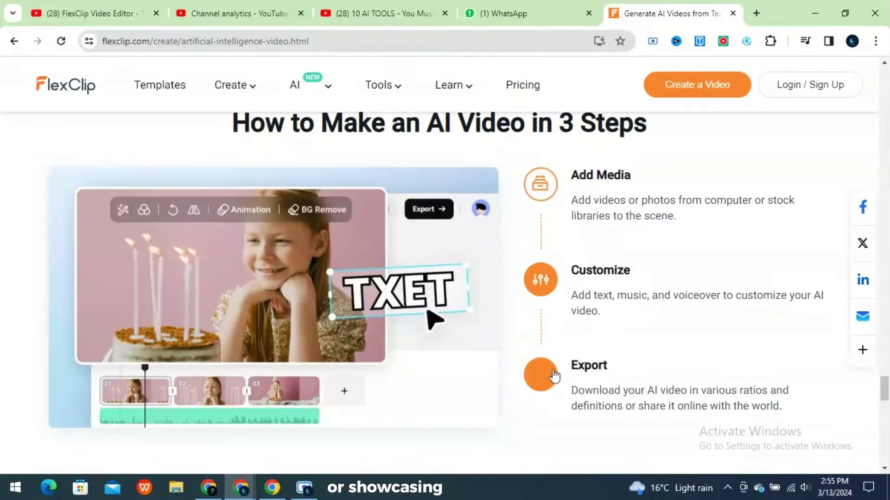
scroll(884, 405, "down", 10)
scroll(885, 424, "down", 5)
left_click_drag(885, 424, 886, 150)
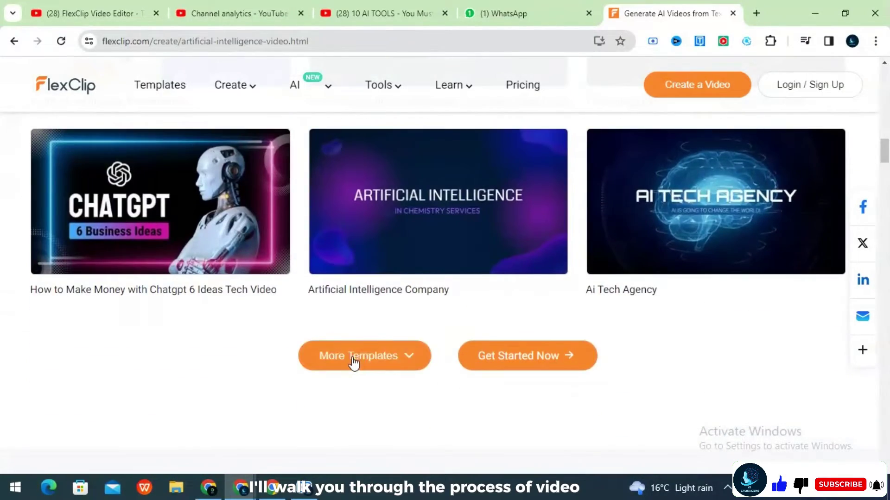
left_click(351, 356)
scroll(463, 375, "down", 2)
scroll(497, 383, "down", 3)
scroll(497, 383, "down", 3)
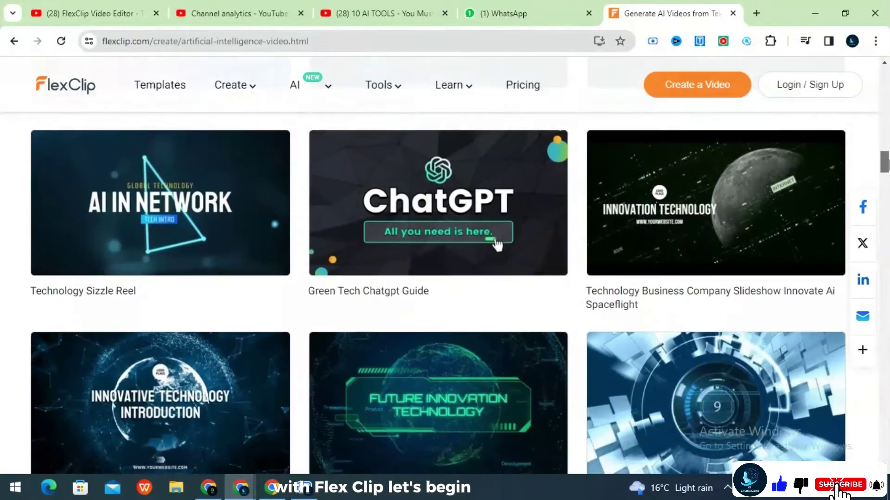
scroll(497, 383, "down", 2)
scroll(497, 382, "down", 3)
scroll(497, 382, "down", 4)
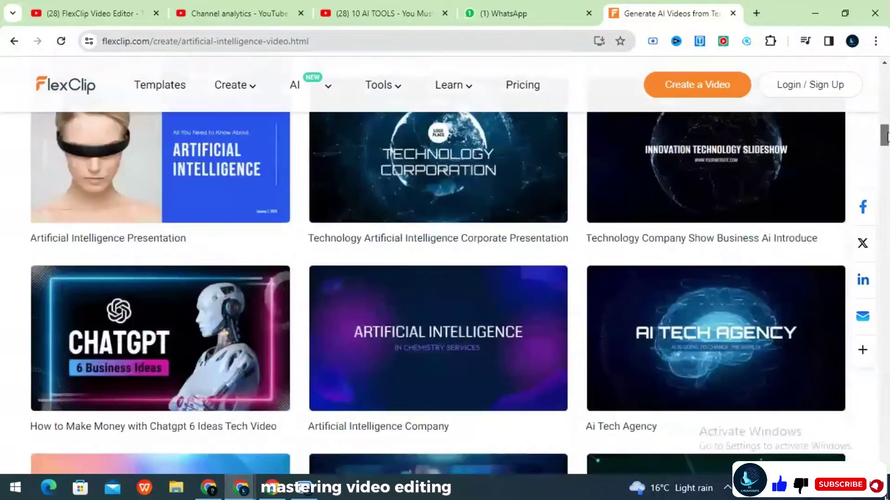
Sign in with Google and scroll the home template rows down to Health & Wellness
left_click_drag(886, 183, 885, 69)
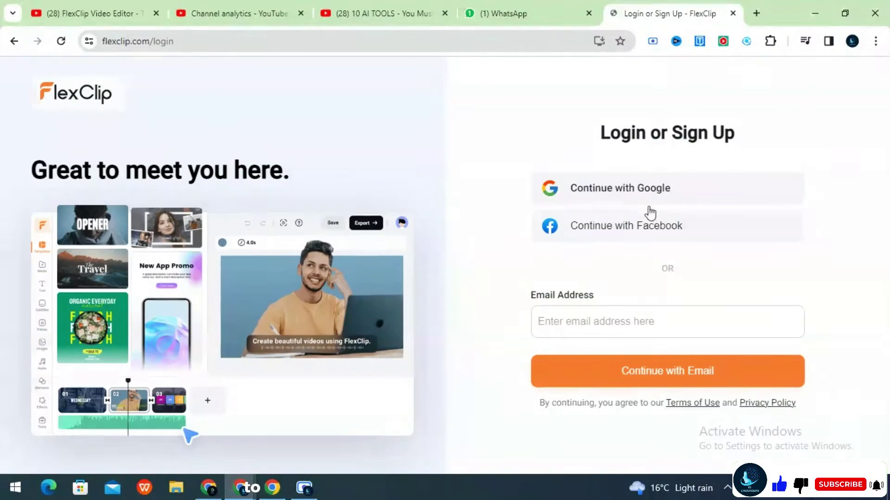
left_click(598, 186)
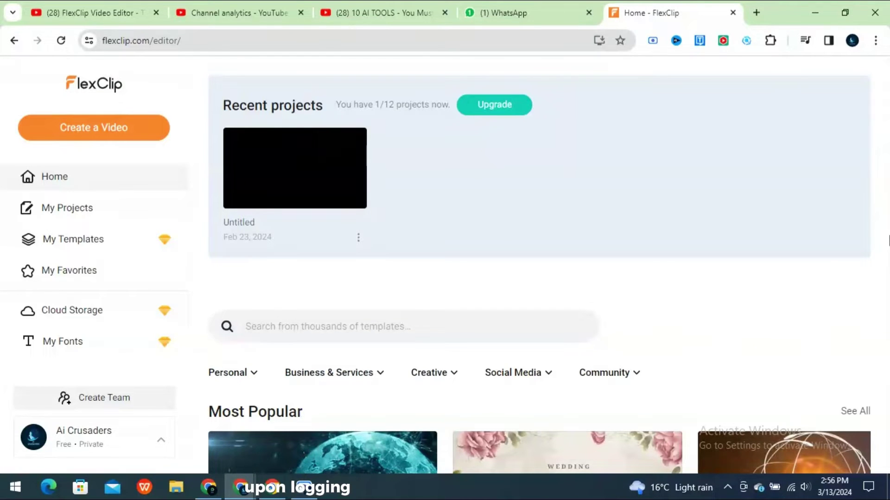
scroll(454, 264, "down", 3)
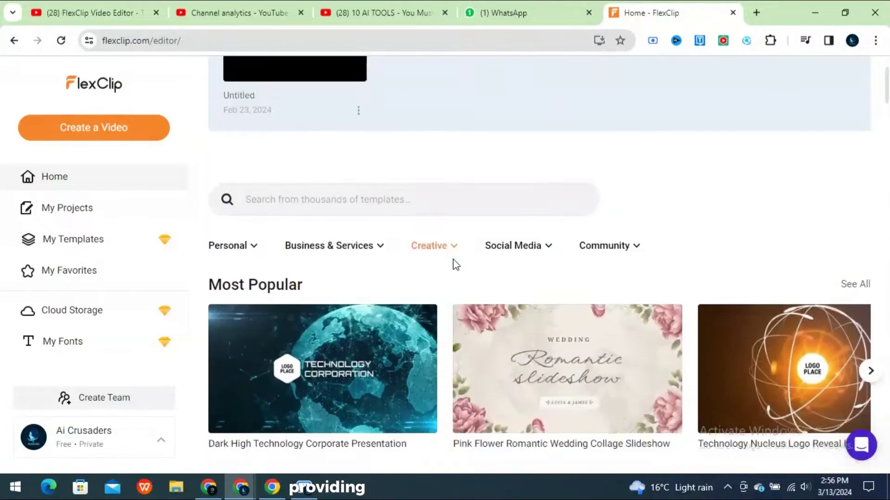
scroll(454, 264, "down", 2)
scroll(455, 265, "down", 5)
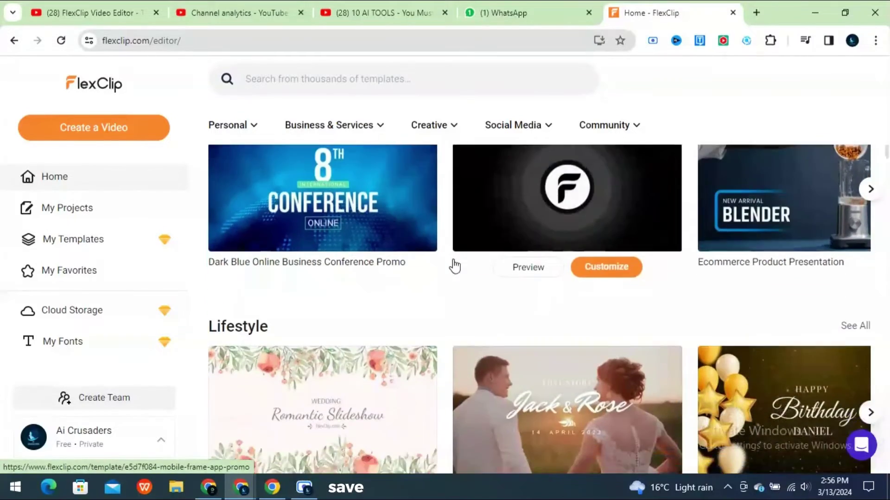
scroll(455, 265, "down", 3)
scroll(455, 265, "down", 4)
scroll(454, 266, "down", 10)
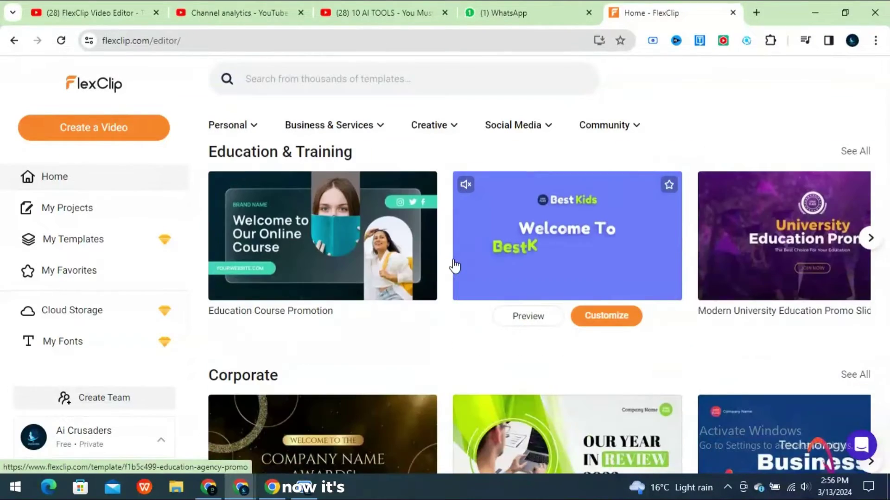
scroll(455, 265, "down", 4)
scroll(455, 266, "down", 10)
scroll(454, 266, "down", 8)
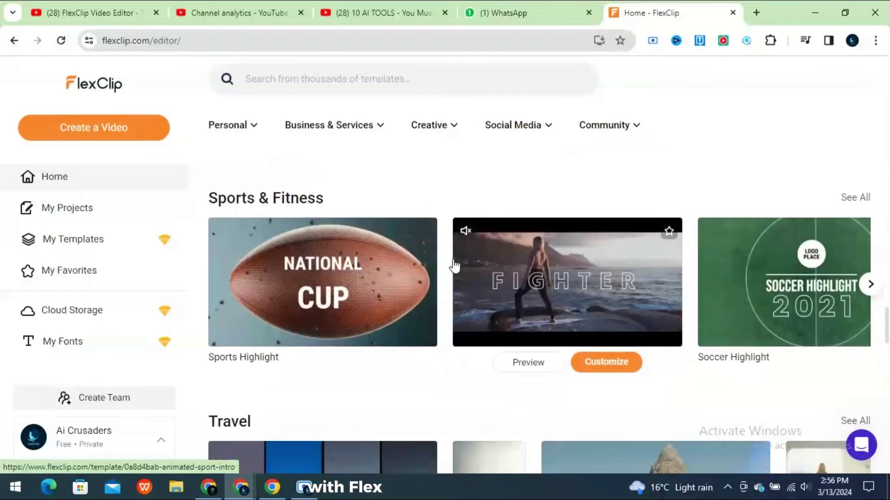
scroll(455, 265, "down", 10)
scroll(455, 265, "down", 10)
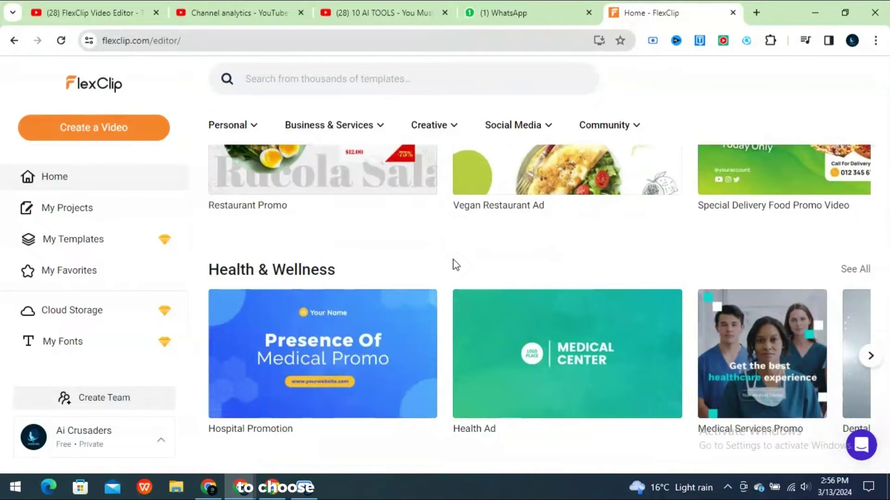
Create a new blank video project in the 16:9 landscape ratio
left_click(97, 130)
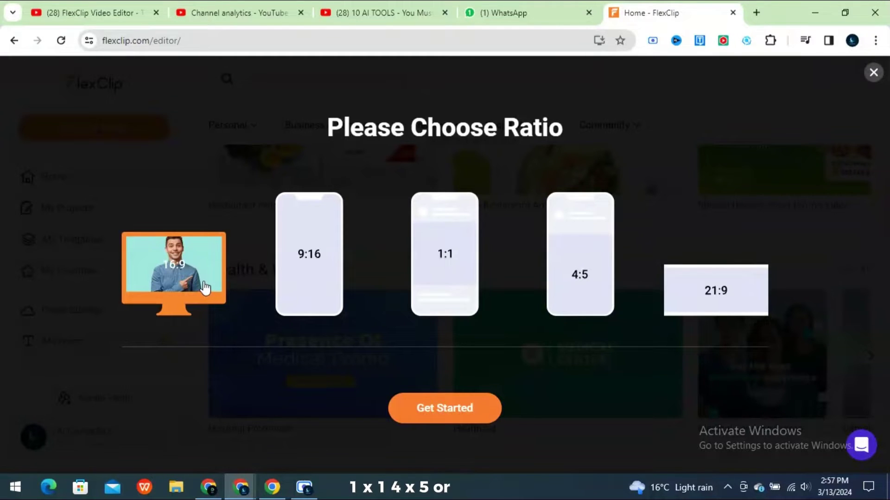
left_click(439, 409)
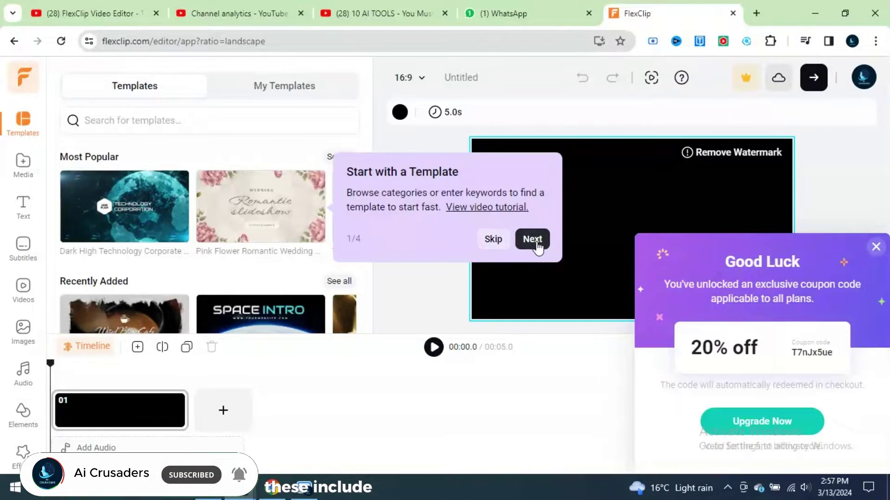
Apply all 8 pages of the Education Agency Promo template, replacing the blank scene
left_click(532, 240)
left_click(876, 247)
left_click_drag(365, 179, 371, 304)
left_click(271, 283)
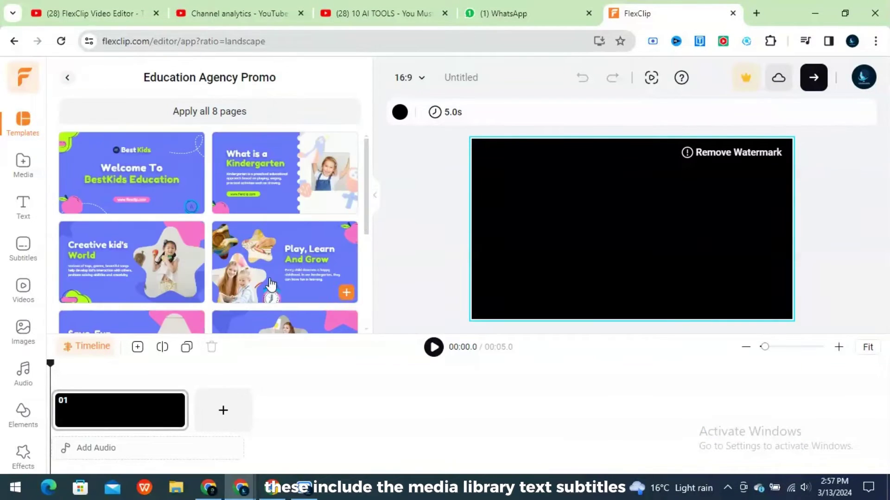
left_click(210, 111)
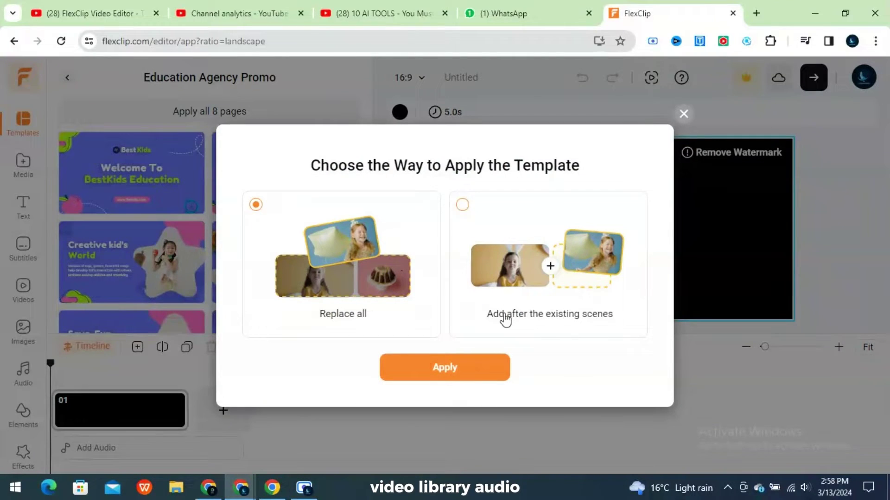
left_click(491, 369)
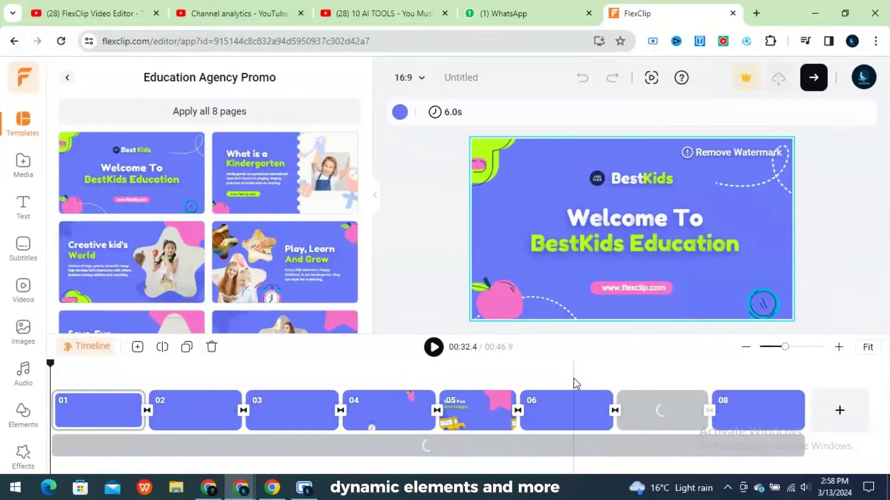
Browse the Desktop and Videos folders for media uploads, then cancel without uploading
left_click(23, 163)
left_click(139, 255)
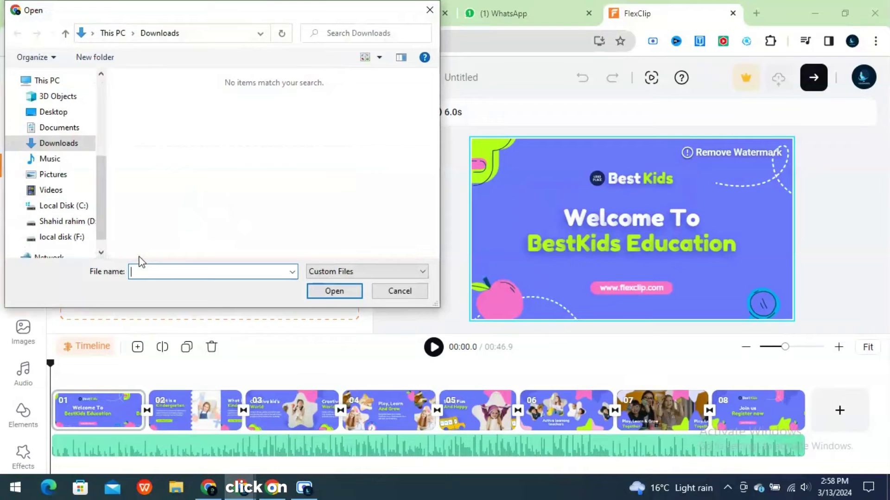
left_click(53, 111)
left_click(52, 191)
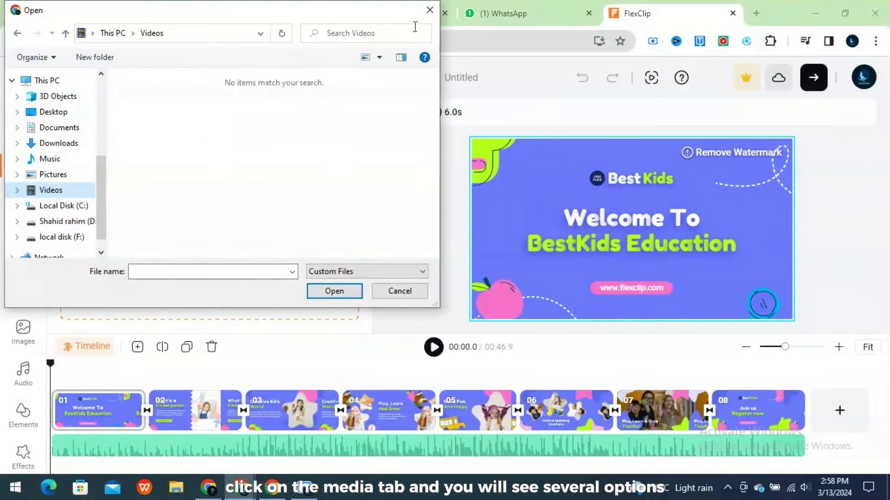
left_click(430, 10)
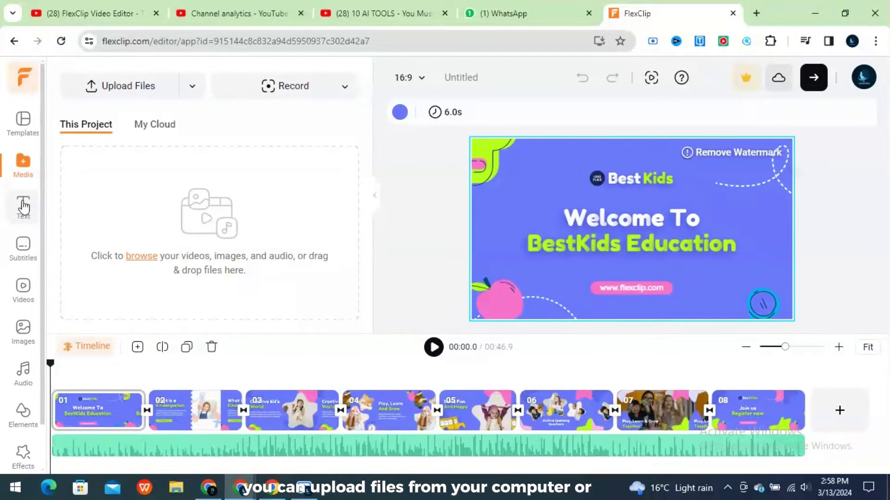
Play the preview to the Creative kid's World scene, stop, and select the child's picture
left_click(434, 349)
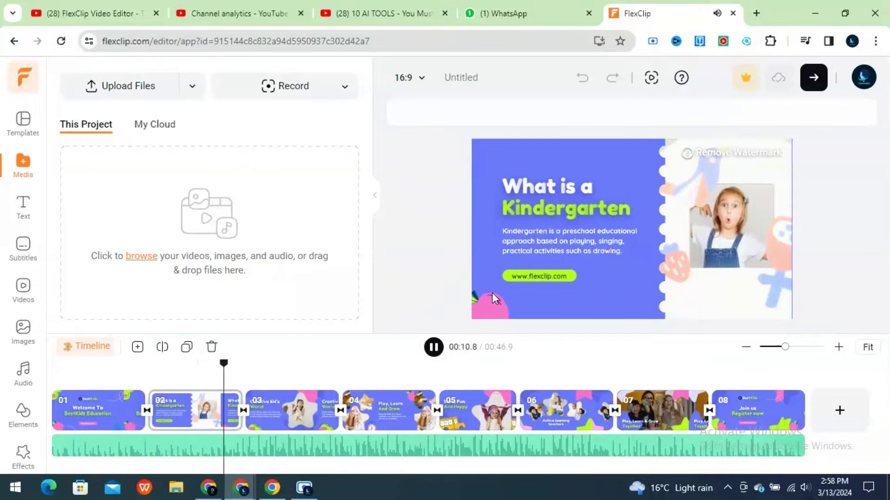
left_click(433, 348)
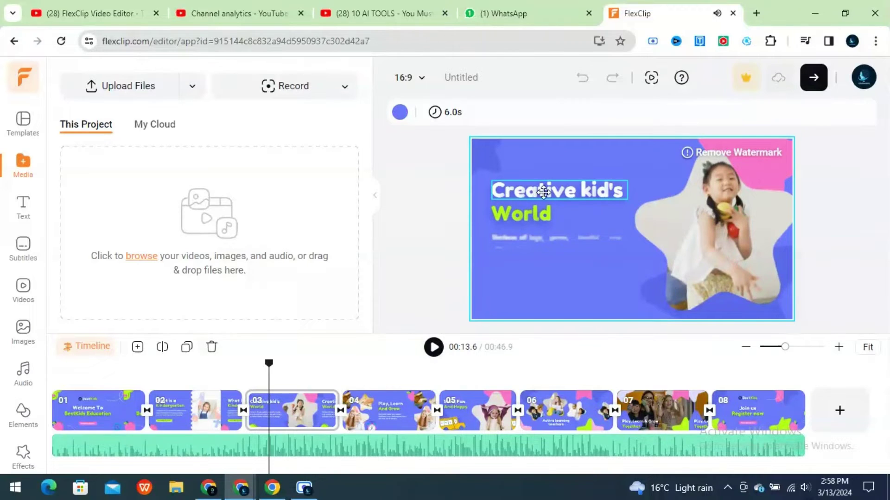
left_click(672, 232)
Search the stock video library for 'kids video' and browse the results
left_click(23, 290)
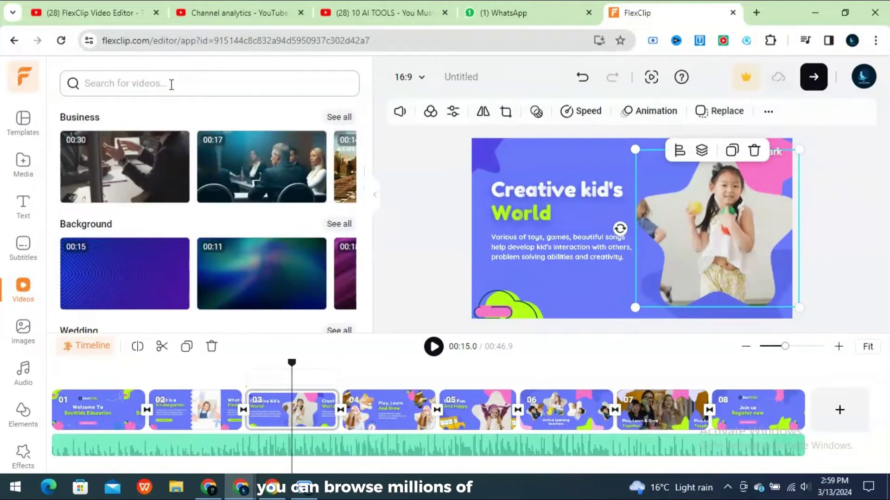
left_click(172, 84)
type("kids video")
key("Return")
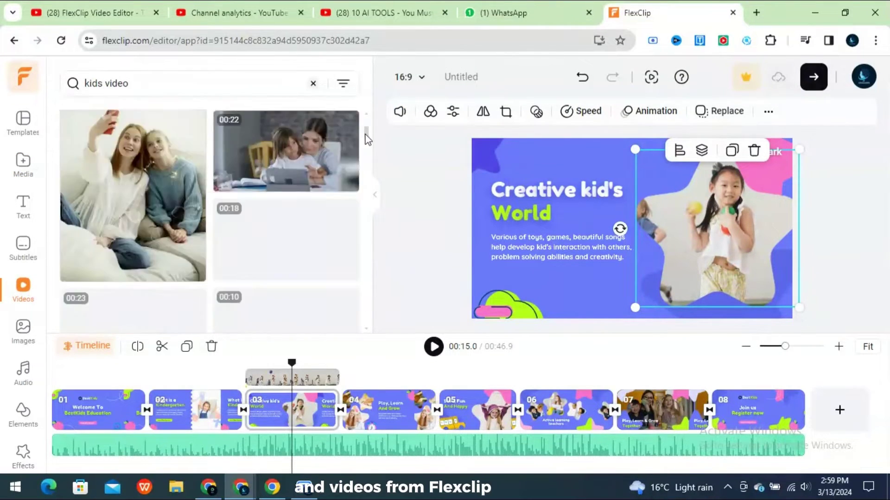
left_click_drag(367, 139, 381, 240)
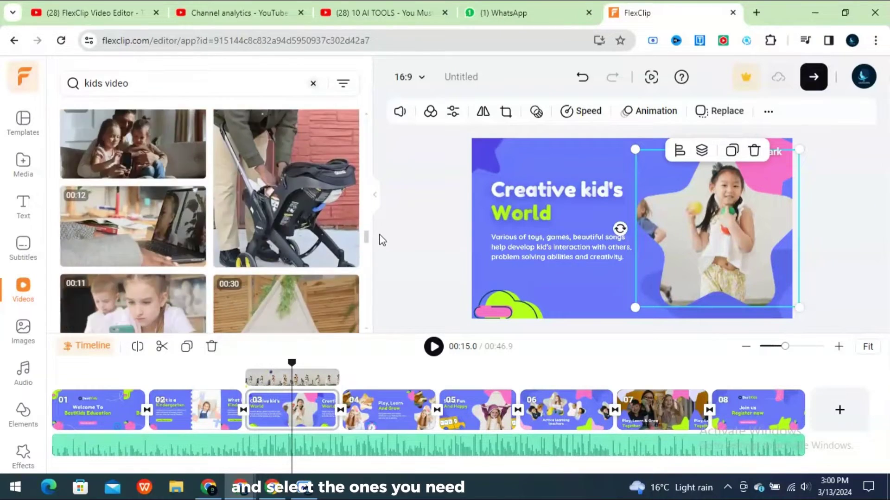
scroll(368, 212, "down", 3)
scroll(365, 220, "down", 3)
Swap the picture for the Joyful Animated Avatars clip and preview to Play, Learn And Grow
left_click(286, 250)
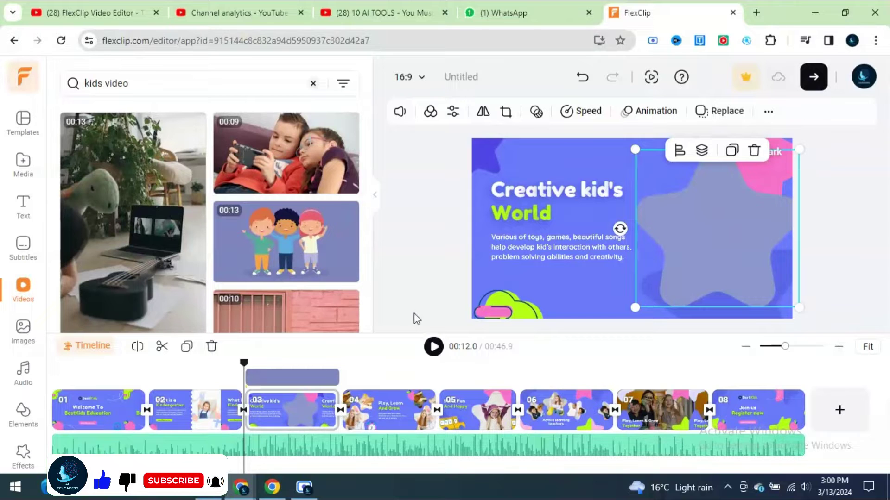
left_click(434, 348)
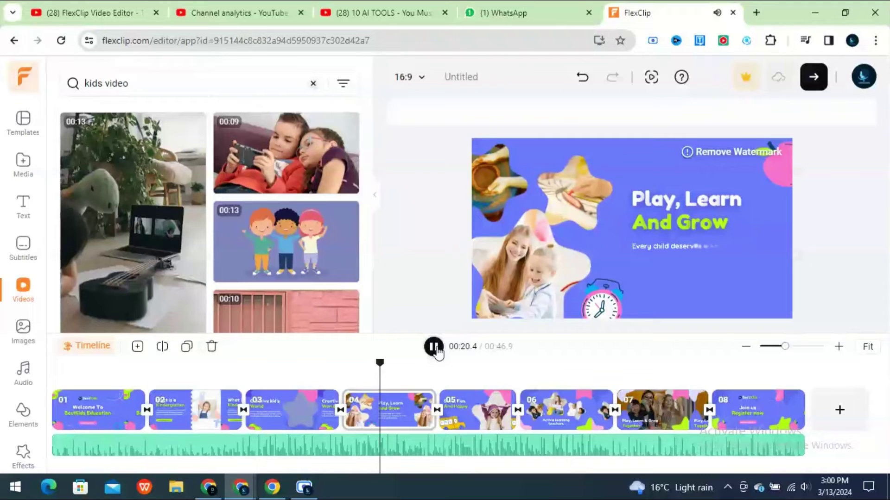
left_click(435, 348)
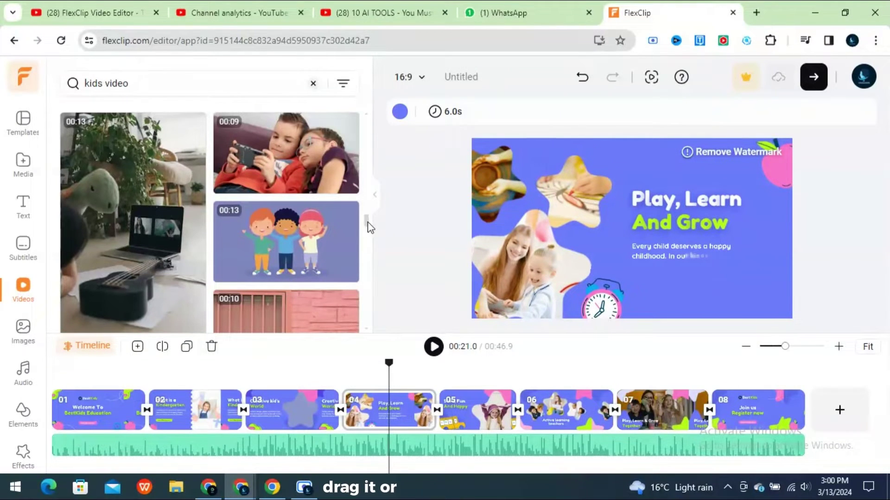
left_click_drag(366, 222, 362, 103)
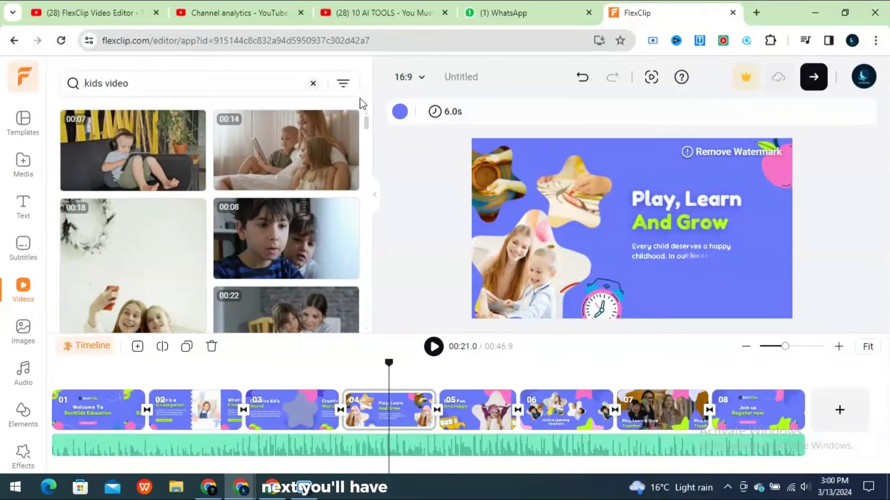
Give the star-shaped photo a Popup entrance animation lasting 0.88s
left_click(515, 194)
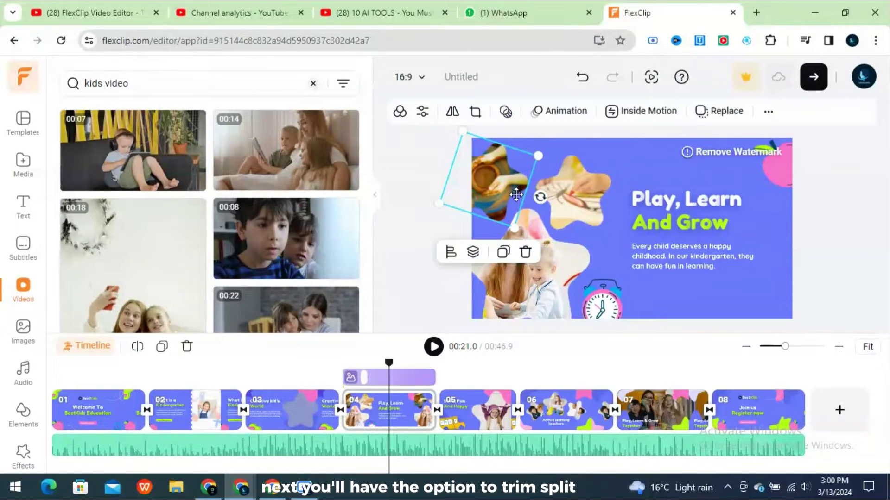
left_click(561, 117)
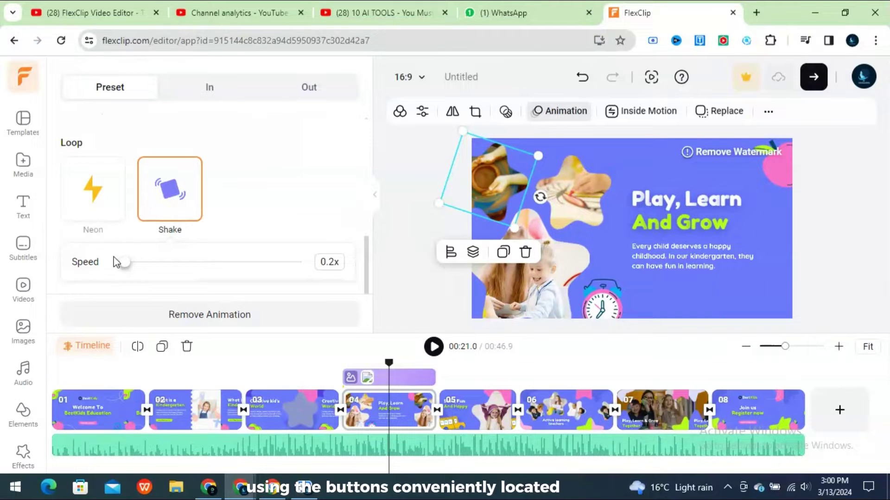
left_click(210, 91)
left_click(169, 183)
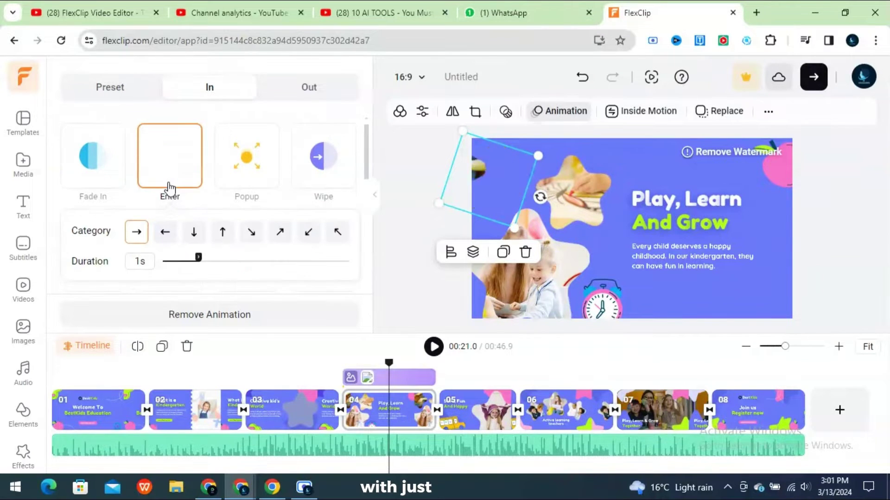
left_click(245, 169)
left_click(291, 260)
left_click_drag(288, 259, 193, 257)
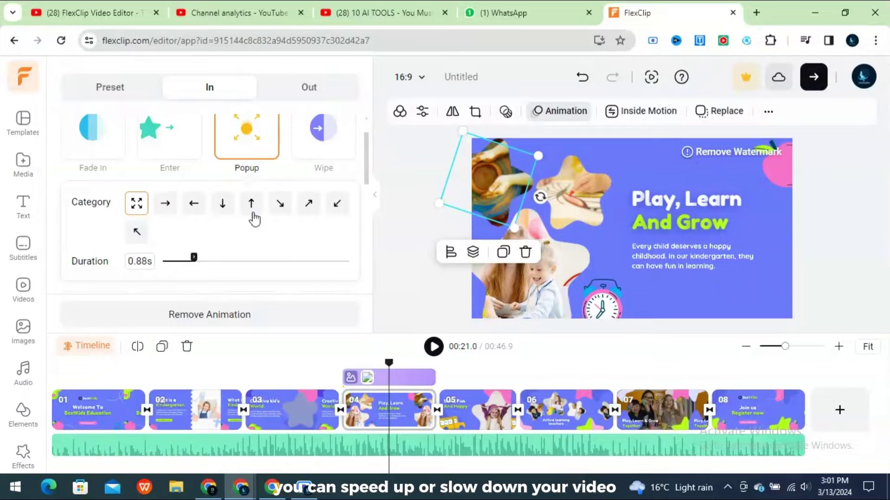
Set the photo's inside motion to Move to the top, leaving its file unreplaced
left_click(642, 112)
left_click(304, 209)
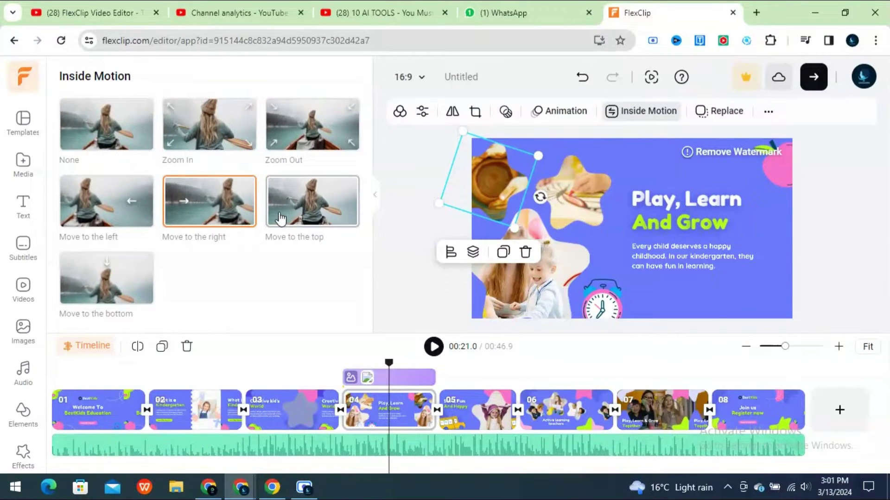
left_click(717, 114)
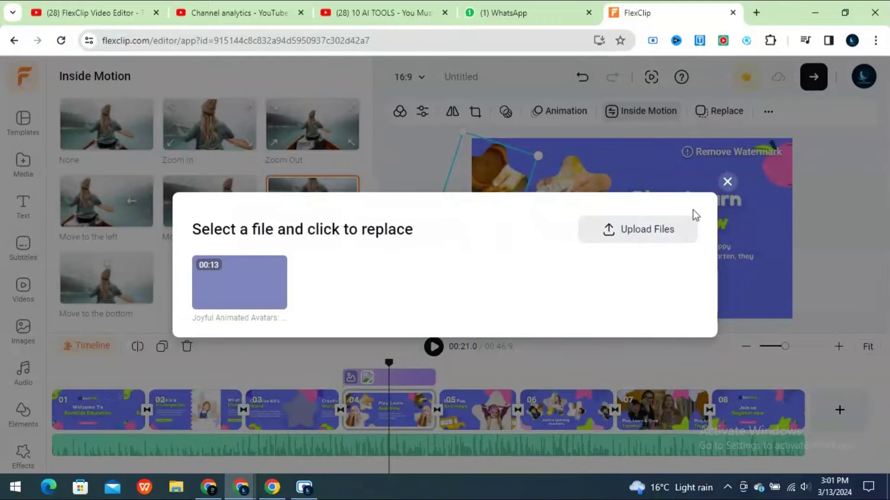
left_click(727, 181)
left_click(382, 221)
left_click(672, 202)
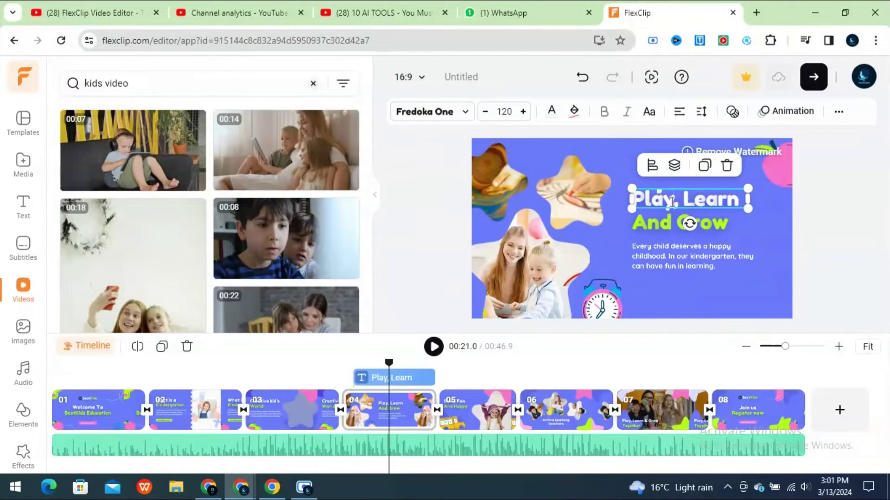
Raise the Play, Learn heading's font size from 120 to 121, keeping Fredoka One
left_click(467, 115)
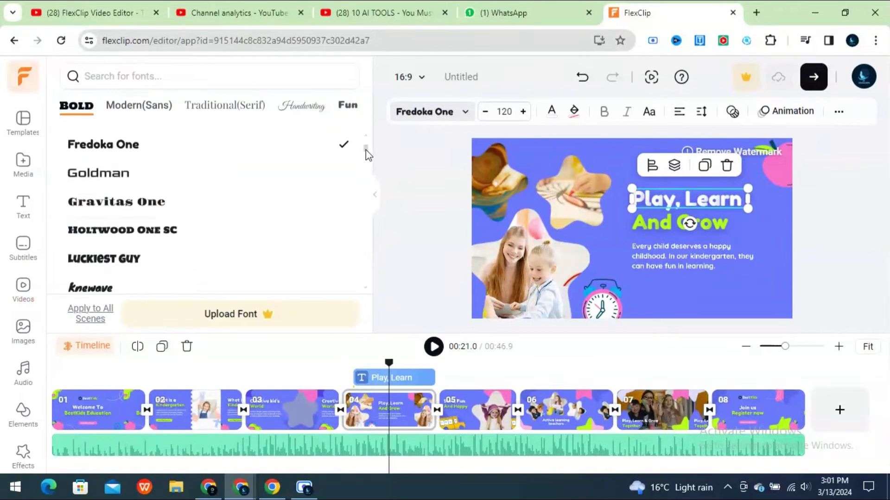
scroll(364, 209, "down", 10)
scroll(362, 185, "down", 5)
scroll(361, 159, "up", 15)
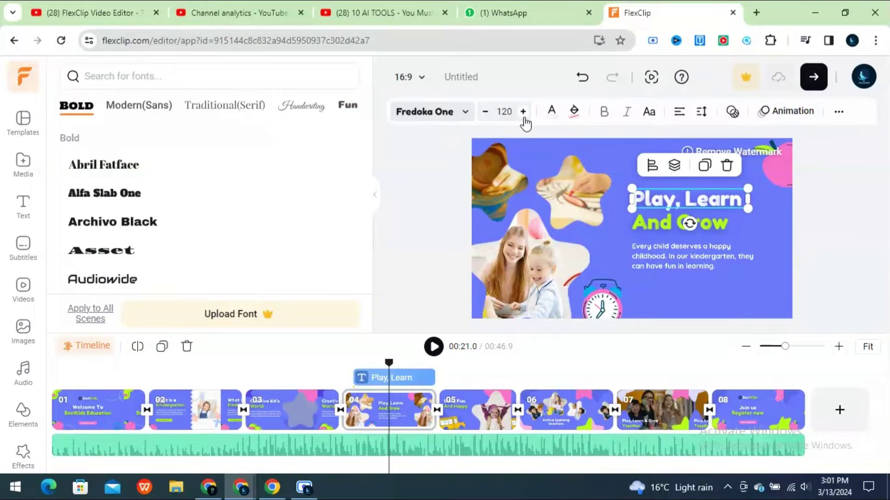
left_click(485, 113)
left_click(485, 112)
left_click(485, 113)
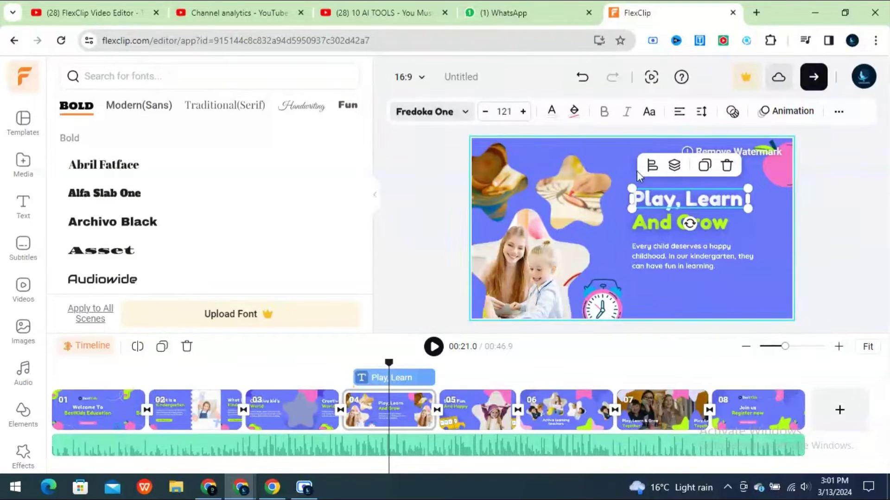
Adjust the timeline zoom level and scroll the timeline right
left_click(838, 348)
left_click(746, 347)
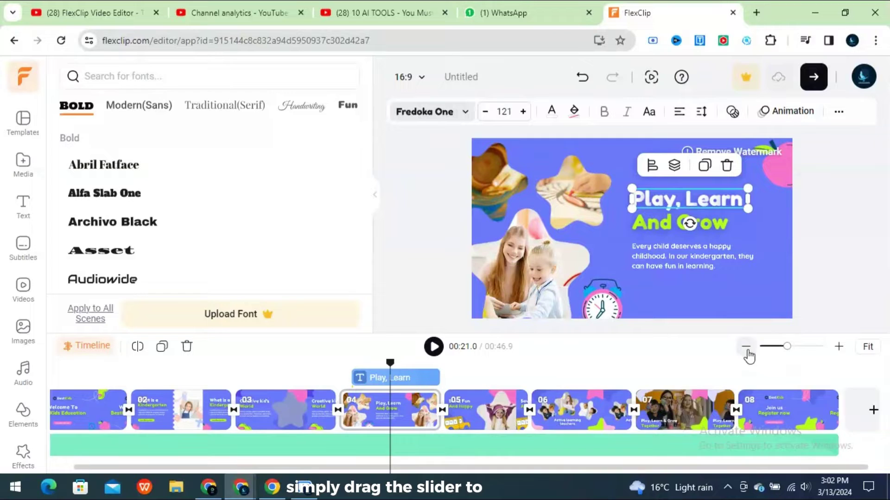
left_click_drag(783, 347, 791, 346)
left_click(839, 349)
scroll(248, 385, "right", 2)
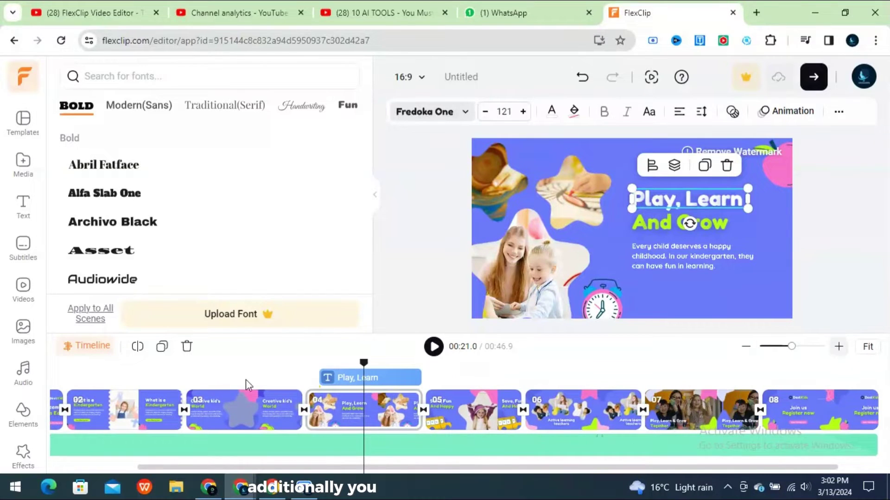
Select the Creative kid's World scene and show all Social Media templates
left_click(272, 404)
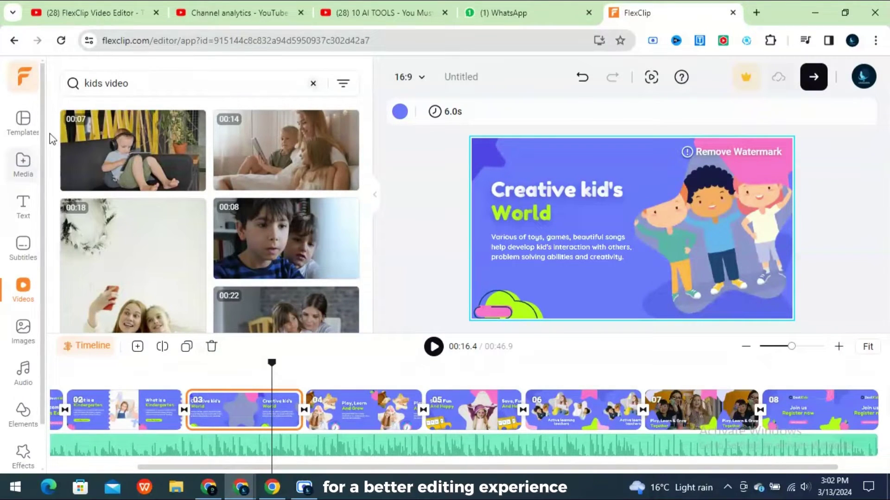
left_click(24, 121)
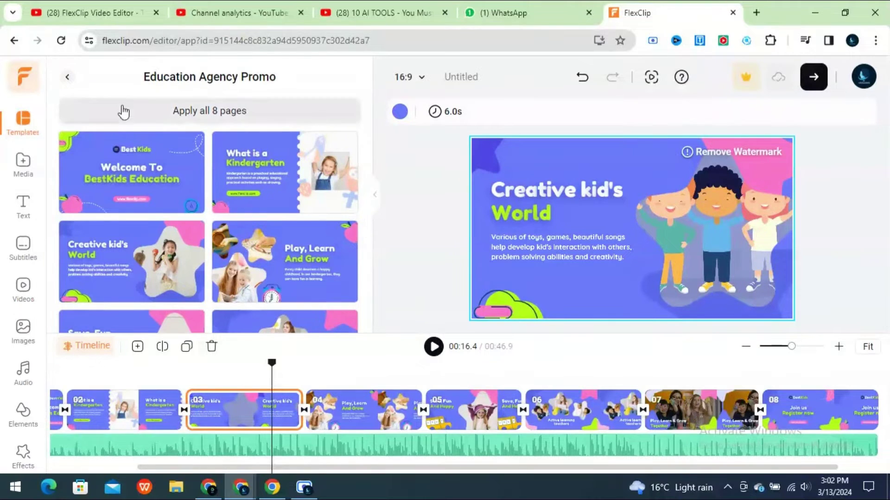
left_click(65, 81)
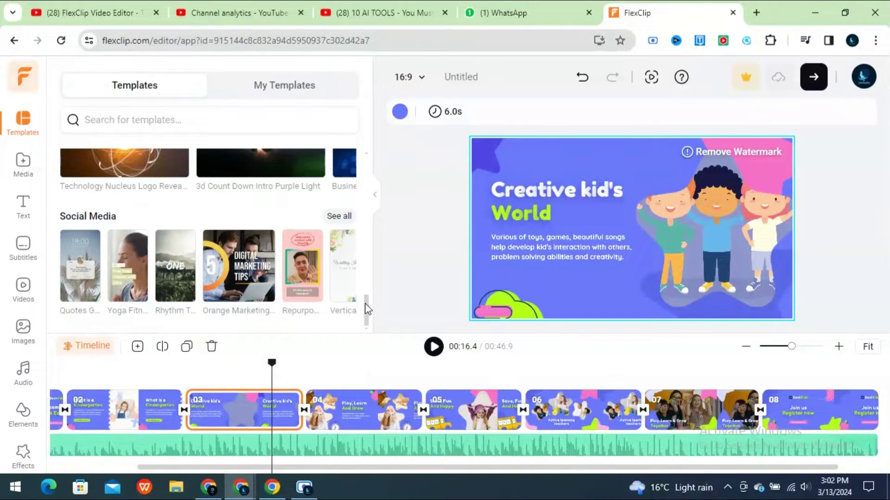
left_click(340, 216)
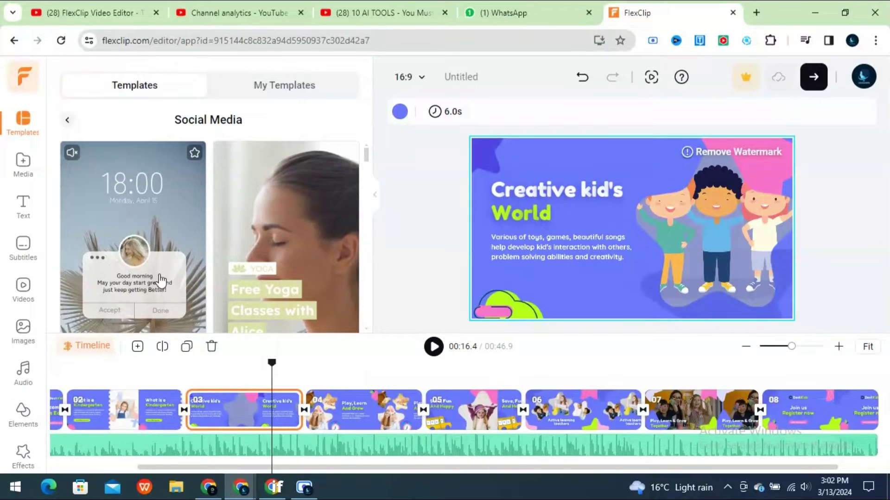
mouse_move(132, 237)
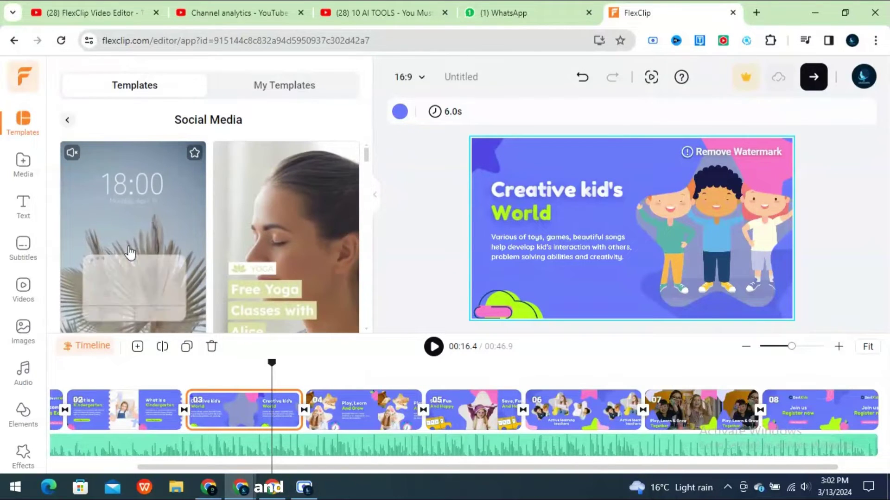
Preview the Healthy Food Menu Sale Instagram Reels template, then return to the Social Media list
left_click_drag(365, 154, 371, 235)
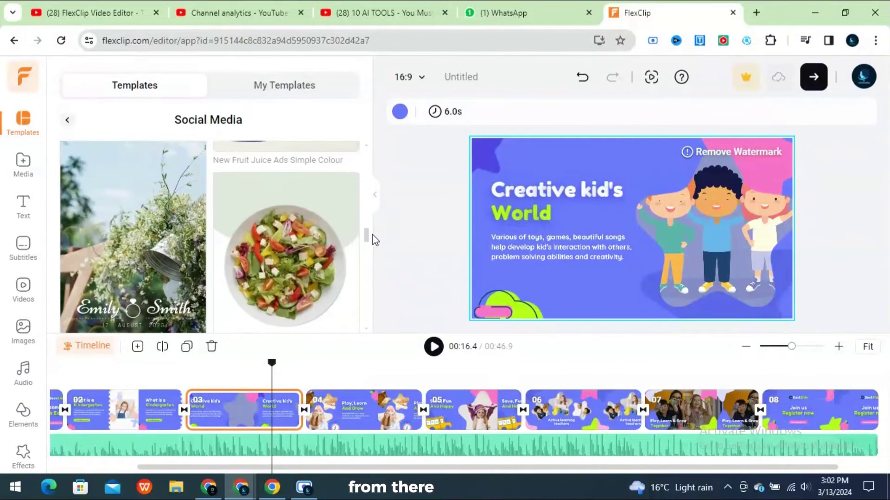
left_click(297, 246)
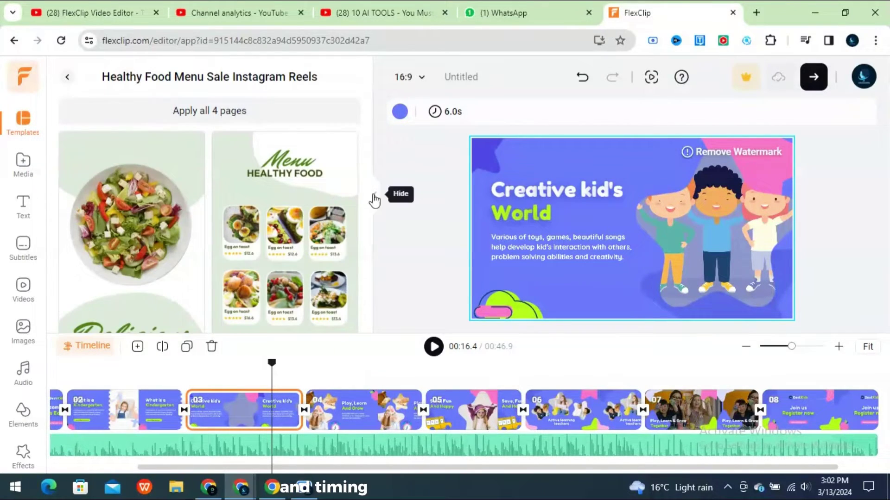
left_click_drag(367, 197, 354, 359)
left_click(68, 77)
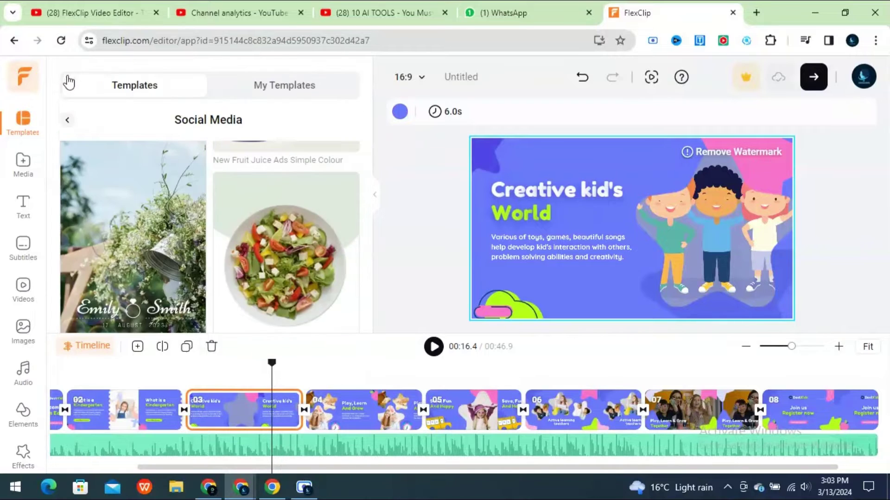
Add a plain heading to scene 03 and position it over the black-box text
left_click(23, 163)
left_click(24, 207)
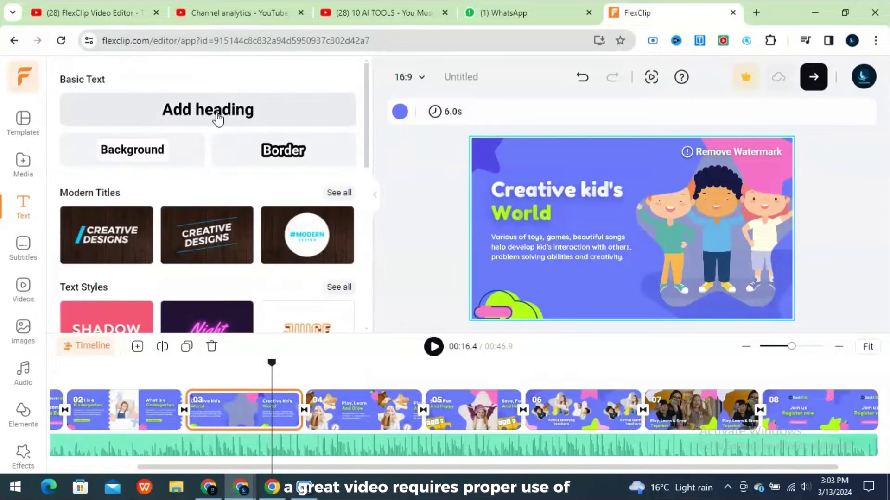
left_click(141, 153)
mouse_move(648, 230)
left_mouse_down()
mouse_move(656, 297)
mouse_move(624, 288)
left_mouse_up()
left_click(656, 297)
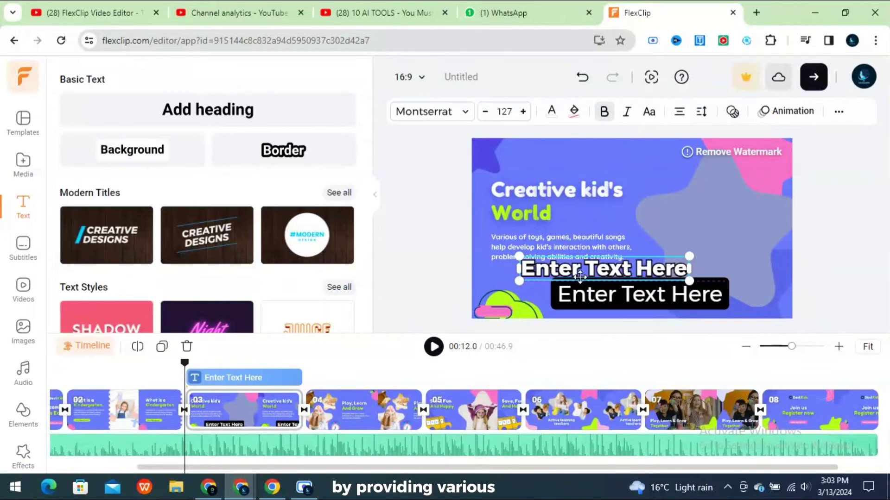
Add the Creative Design title from the Modern Titles styles to the scene
left_click(339, 192)
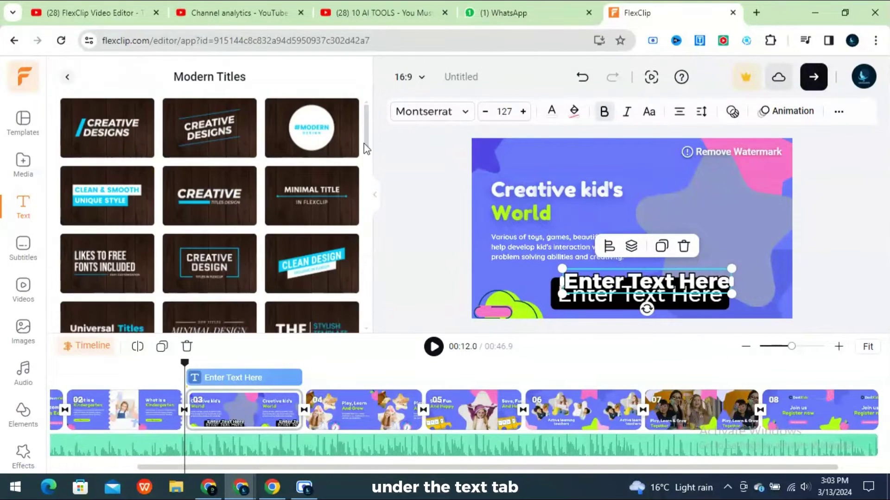
left_click_drag(364, 139, 360, 291)
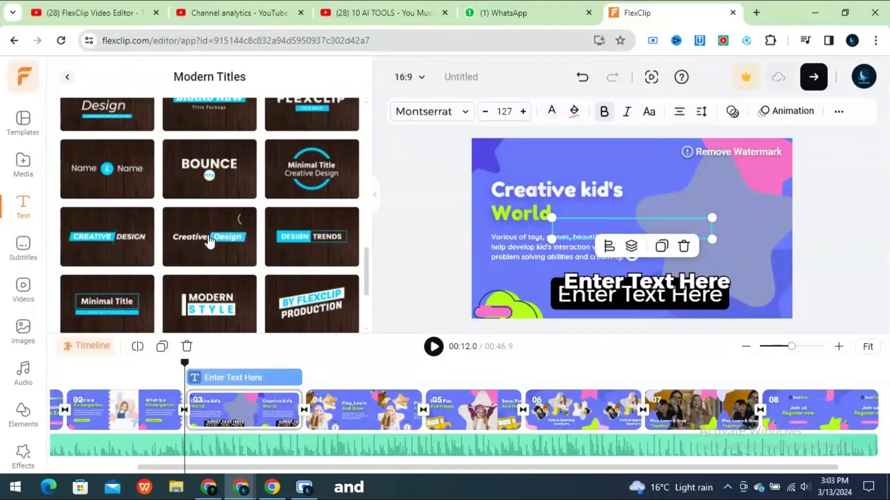
left_click(581, 194)
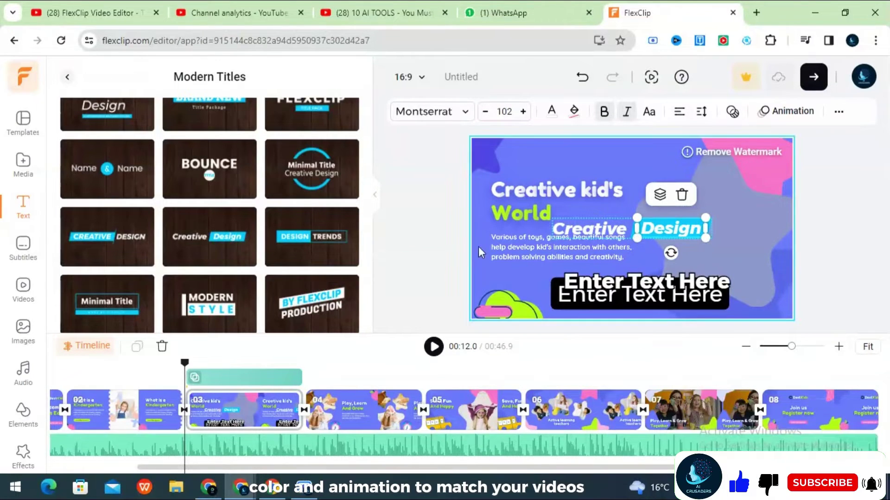
left_click(479, 253)
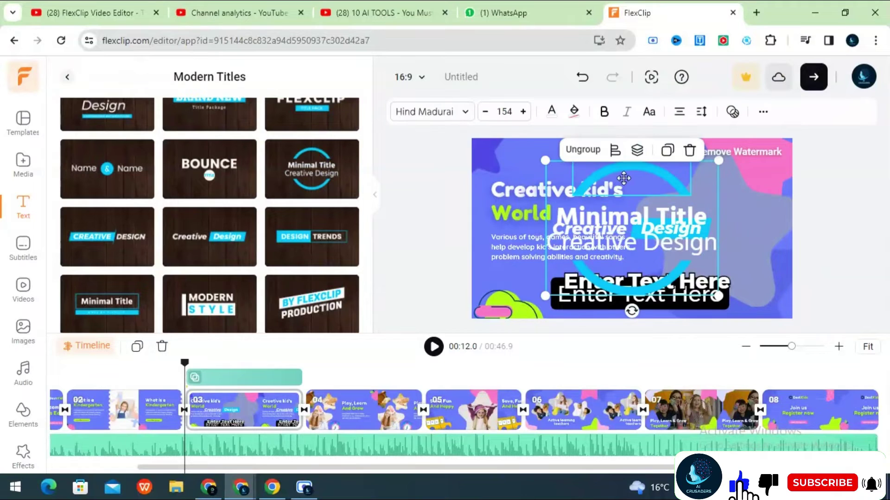
Select the title's arc shape and close the colour choices without changing it
left_click(624, 179)
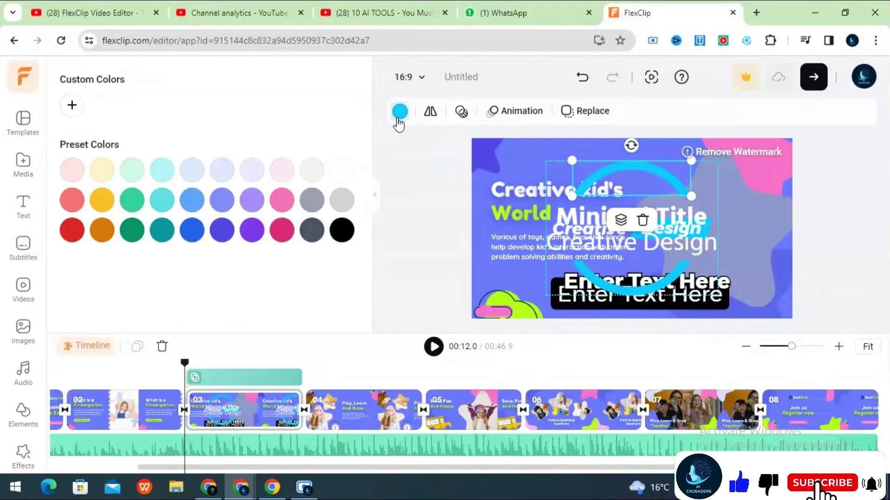
left_click(399, 121)
left_click(23, 246)
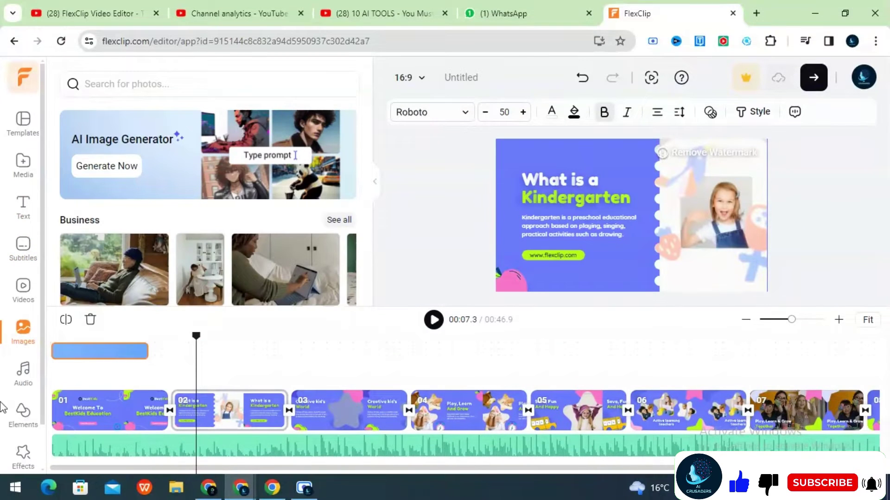
Preview the first stock track and 'I'll Be With You 30 Seconds' in the audio library
left_click(21, 384)
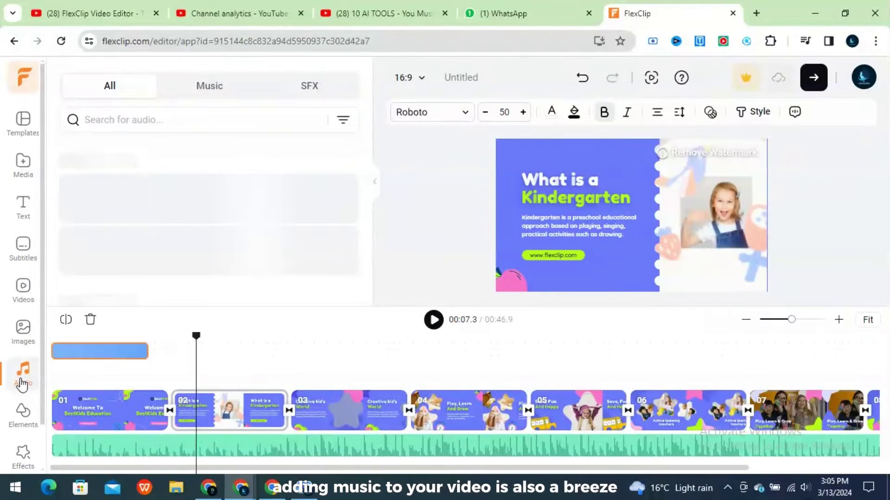
mouse_move(209, 246)
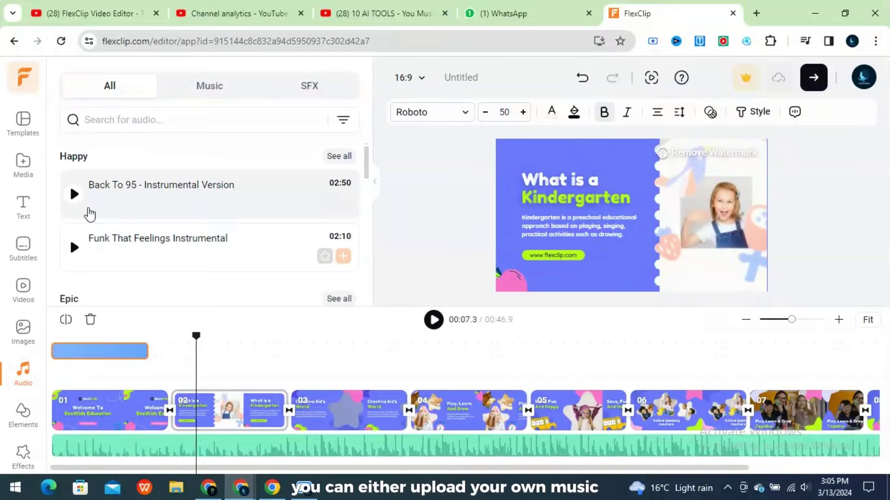
left_click(74, 194)
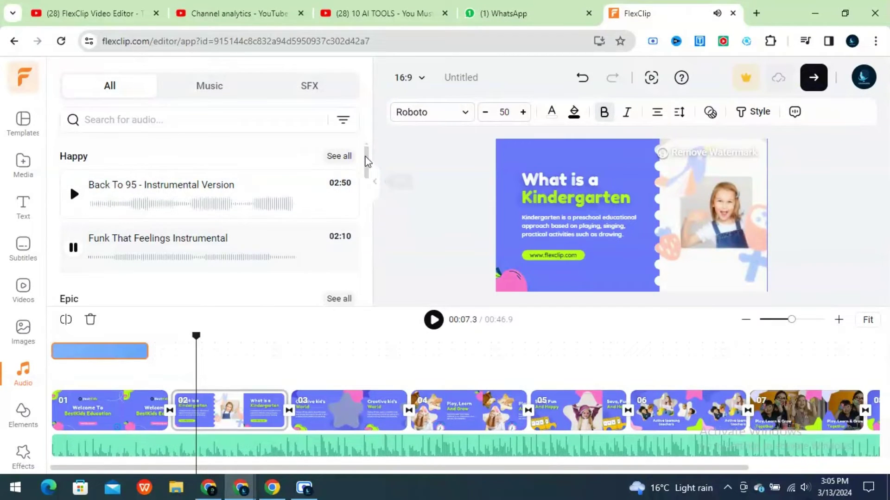
left_click_drag(367, 159, 372, 290)
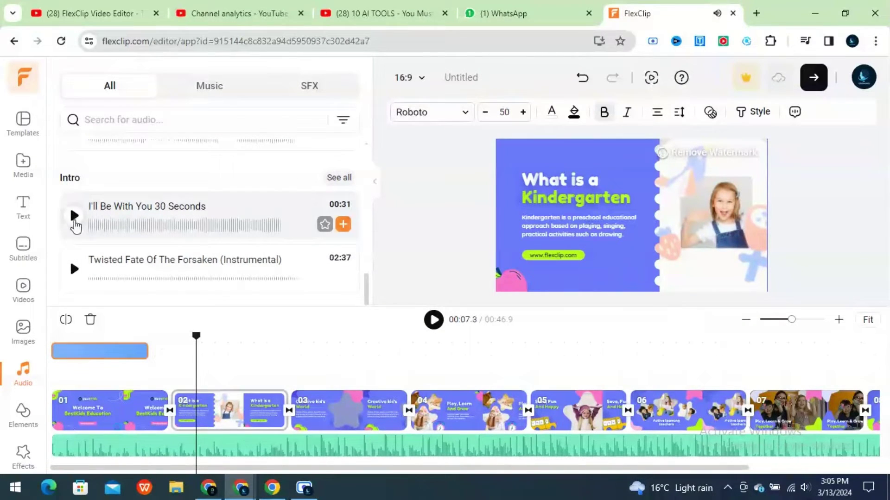
left_click(72, 217)
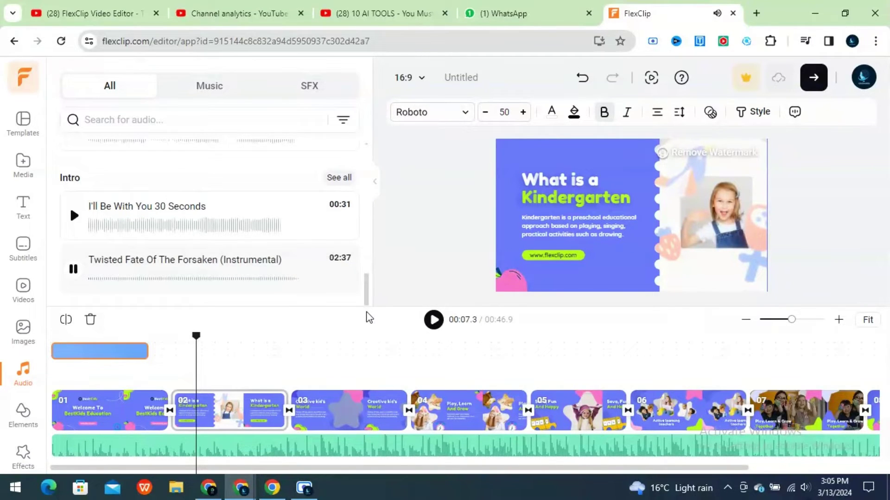
scroll(368, 270, "up", 2)
left_click_drag(368, 270, 358, 125)
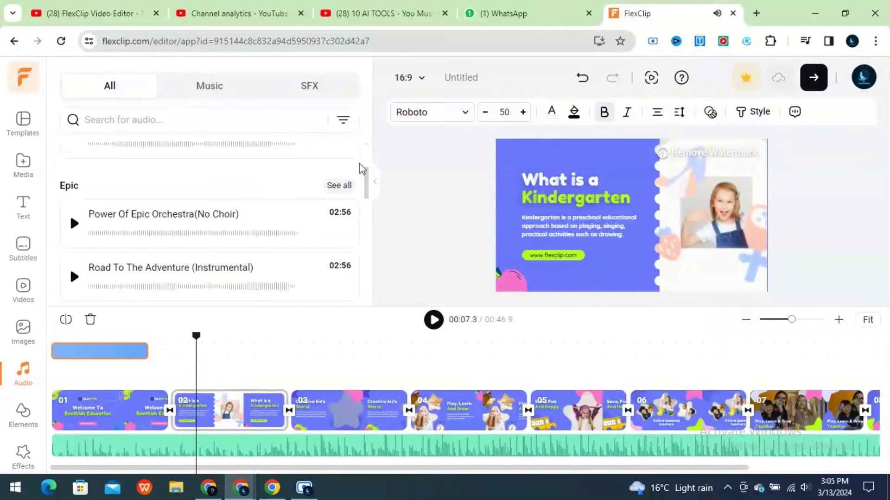
Browse the Happy and Epic music lists and preview 'Background Ambient Technology Sounds', then open Elements
left_click(183, 93)
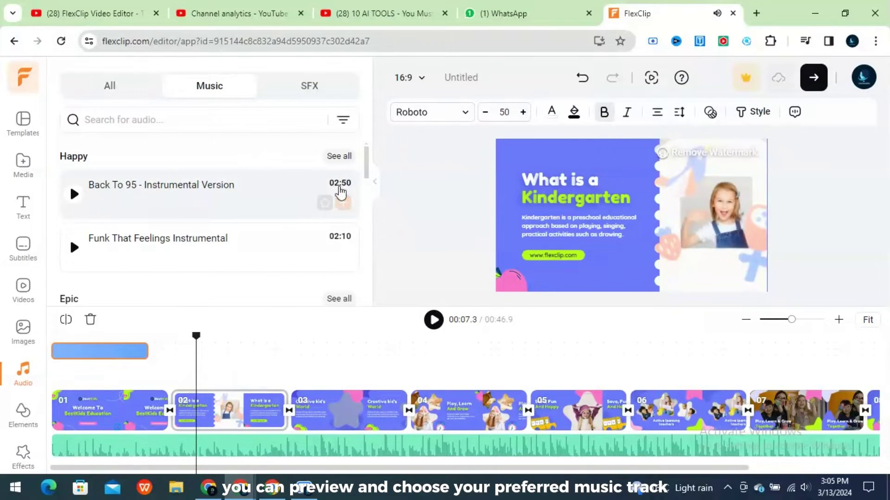
mouse_move(366, 168)
left_mouse_down()
mouse_move(377, 334)
mouse_move(366, 143)
left_mouse_up()
left_click(340, 157)
left_click(67, 121)
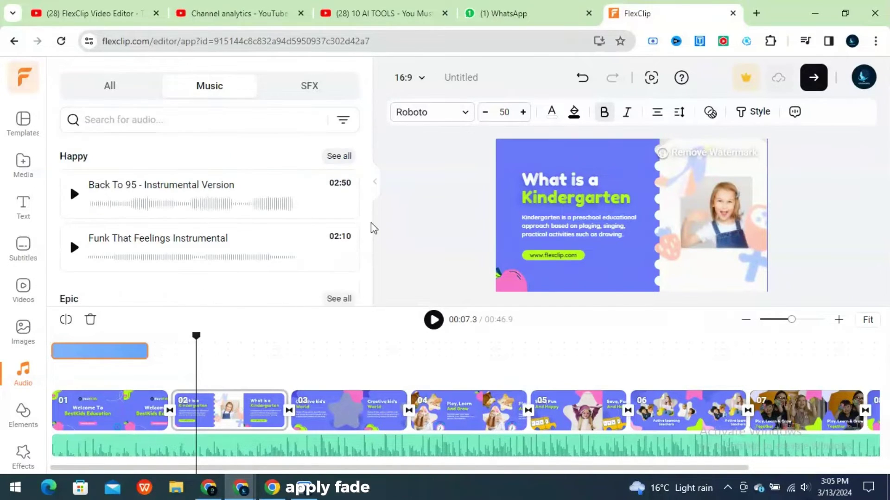
left_click_drag(368, 179, 371, 189)
left_click(340, 160)
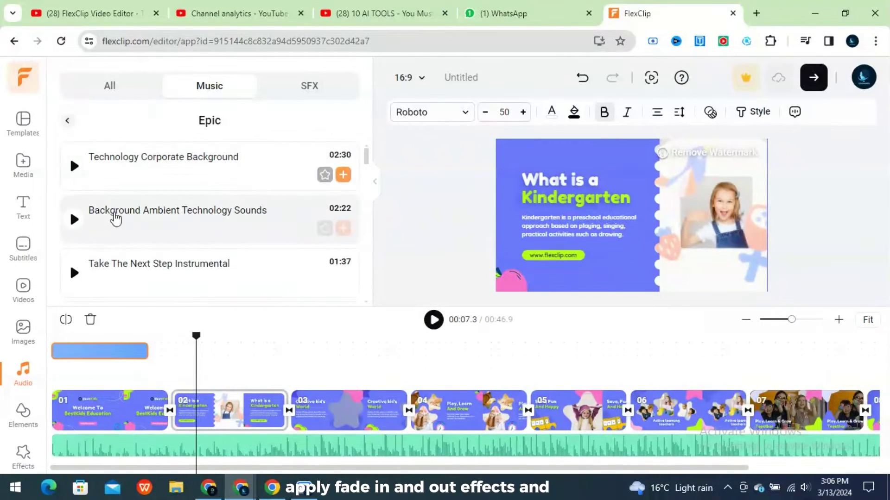
left_click(74, 220)
left_click(21, 417)
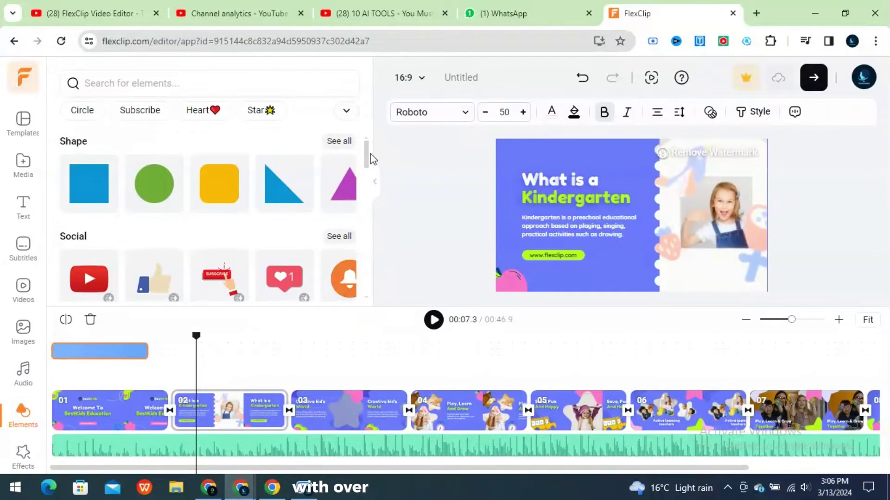
Add the business-people illustration from the Business category at the slide's bottom right
left_click_drag(367, 158, 371, 180)
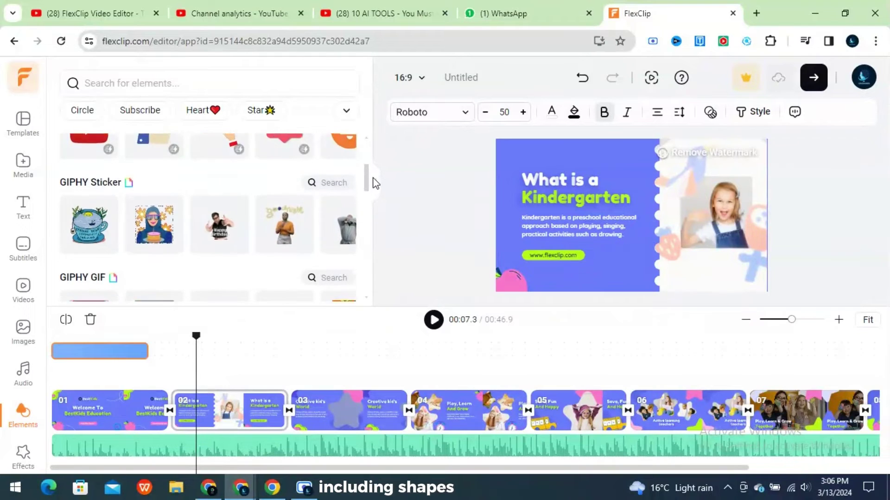
scroll(368, 190, "down", 2)
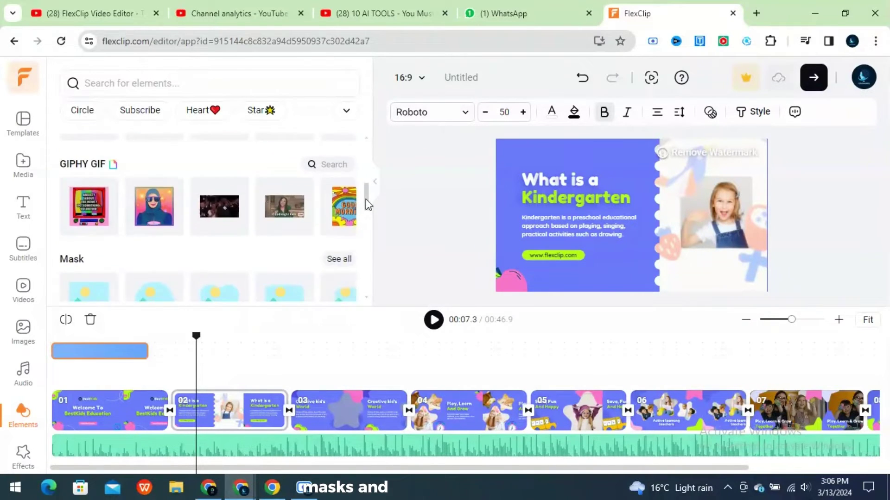
scroll(176, 207, "down", 2)
left_click_drag(367, 214, 364, 296)
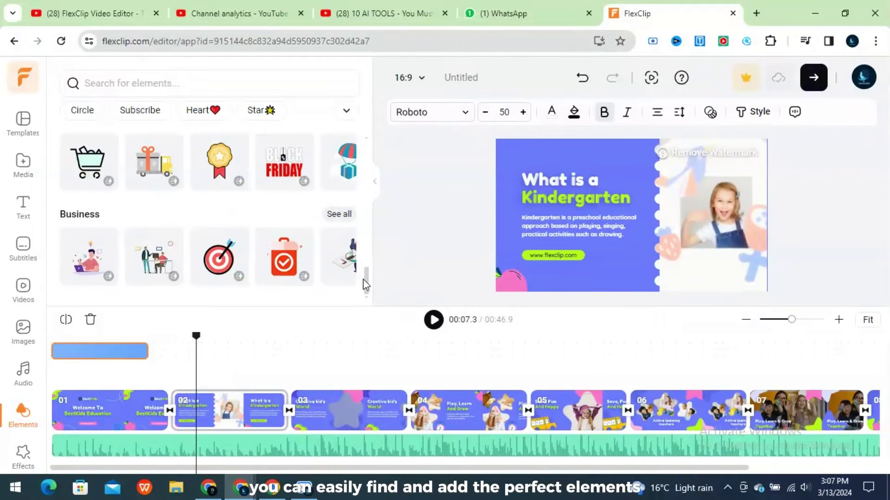
left_click(339, 214)
left_click(170, 135)
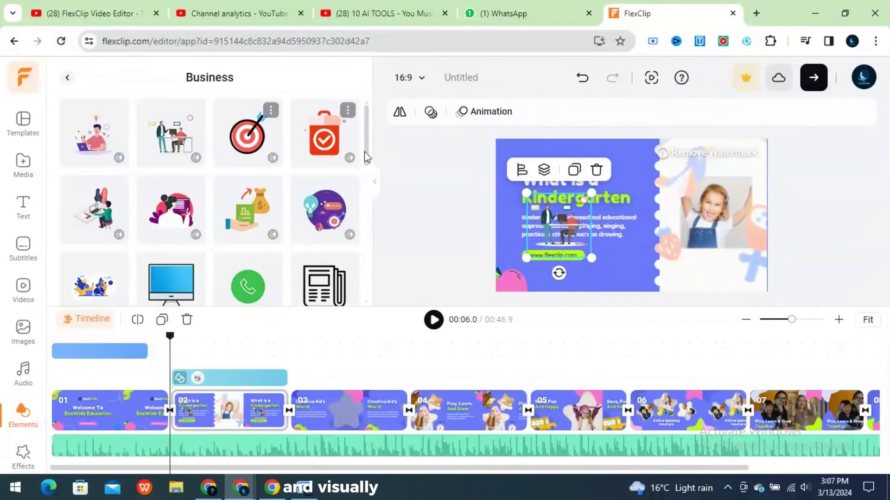
left_click_drag(367, 158, 366, 260)
left_click_drag(558, 225, 667, 263)
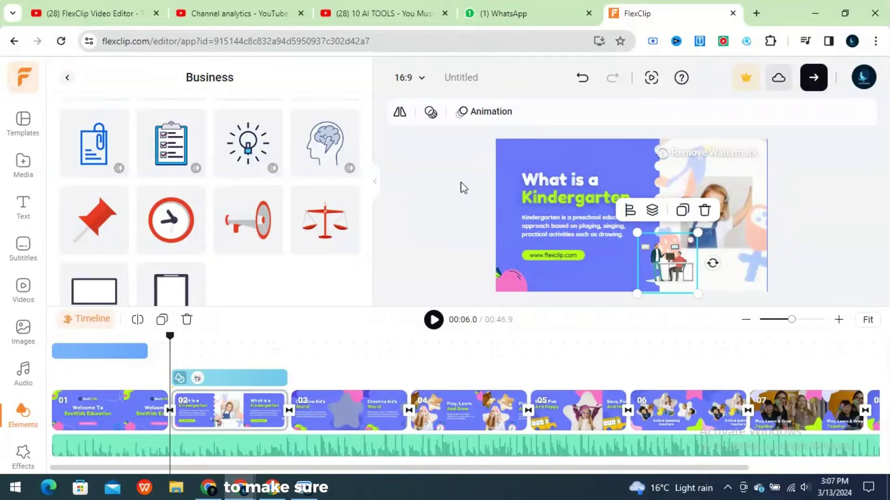
scroll(23, 371, "down", 1)
left_click(21, 410)
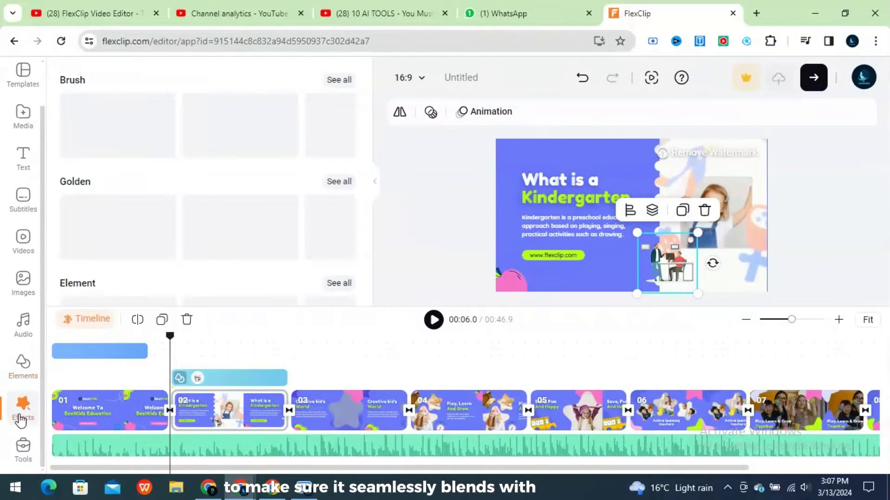
Add a Brush effect to the 'What is a Kindergarten' slide and play the preview
left_click(336, 83)
left_click(184, 190)
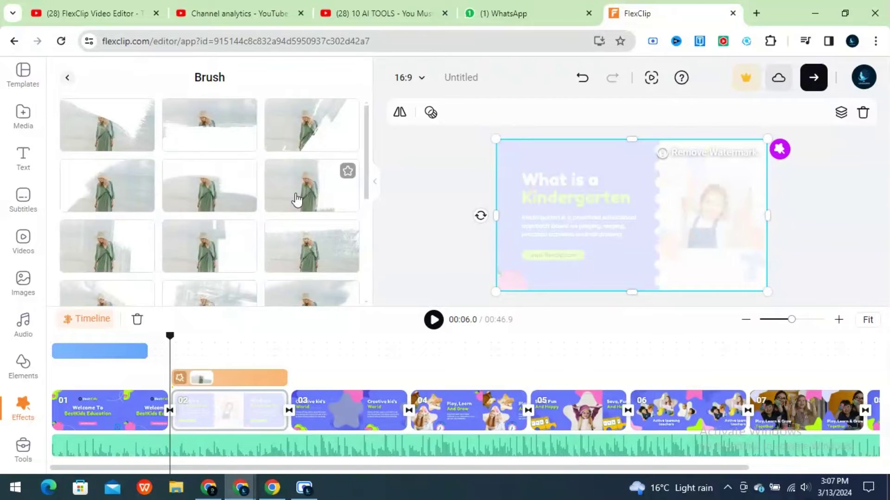
left_click_drag(368, 168, 370, 270)
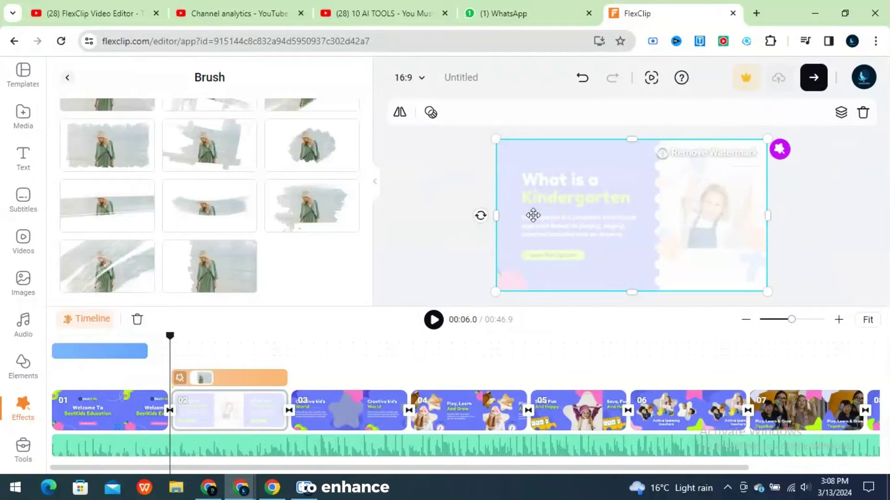
left_click(434, 320)
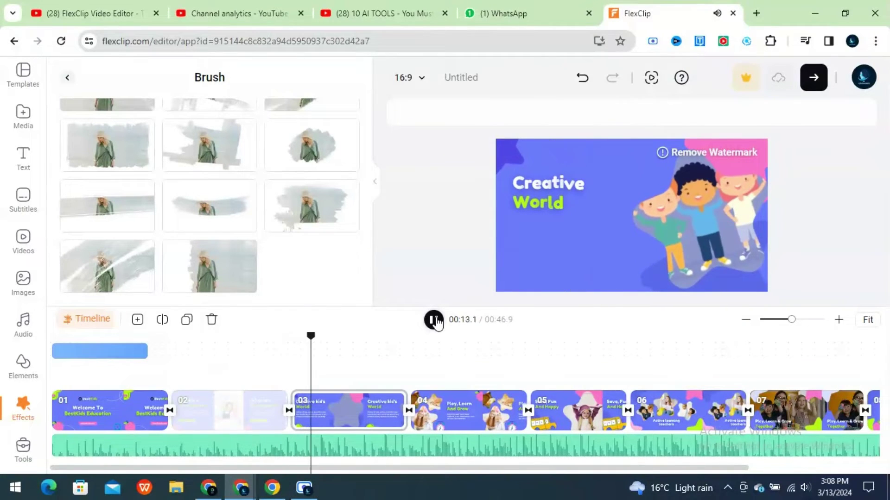
Pause playback, look over the AI Video Generator options, then switch to the AI Image Generator
left_click(434, 320)
left_click(23, 408)
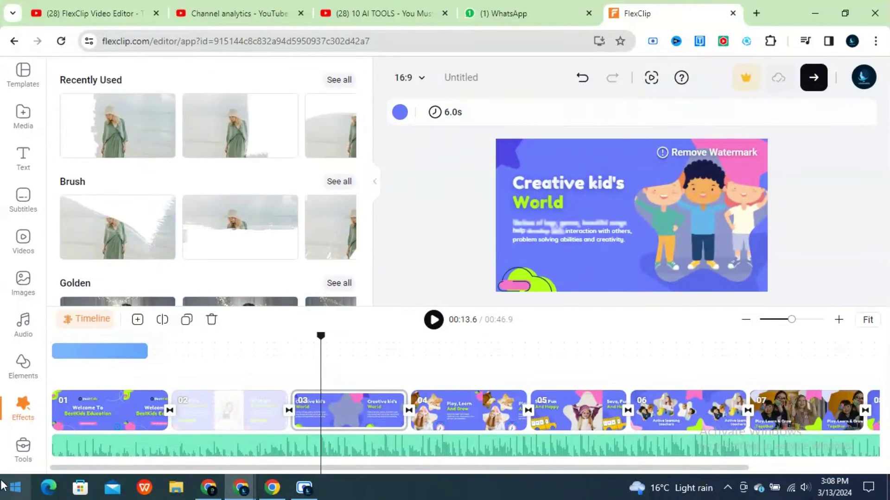
left_click(21, 450)
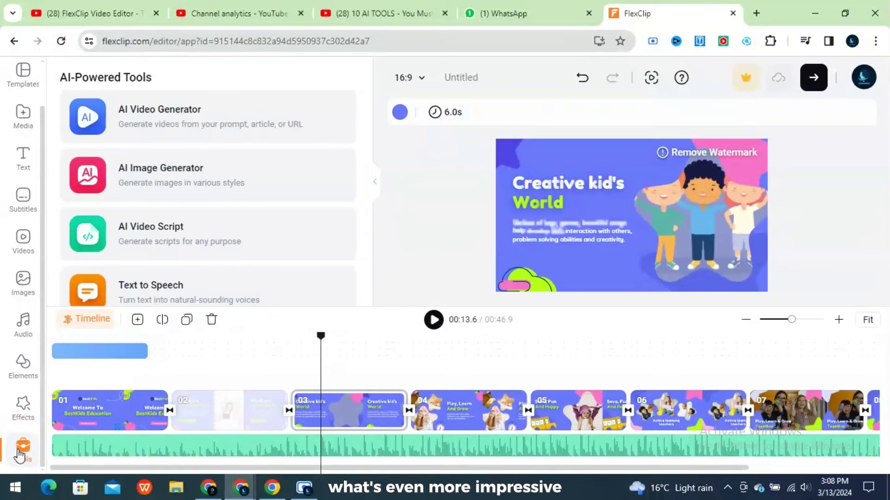
mouse_move(366, 128)
left_mouse_down()
mouse_move(377, 246)
mouse_move(383, 83)
left_mouse_up()
left_click(176, 116)
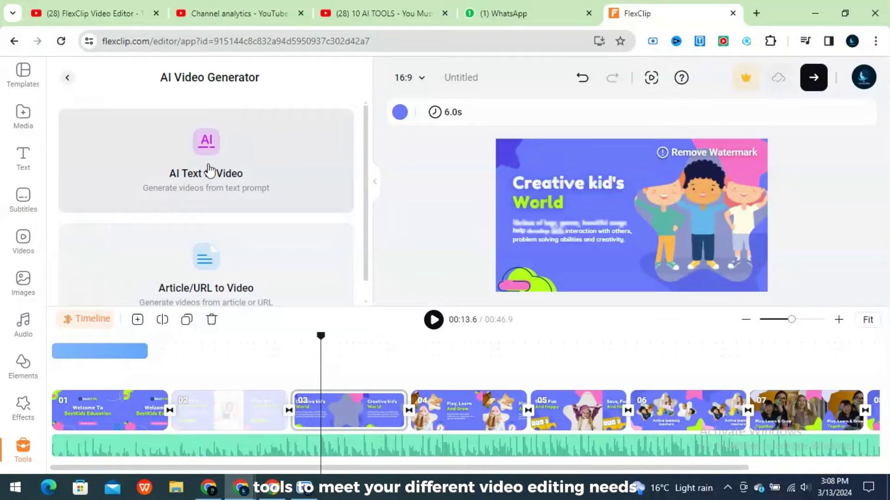
left_click_drag(365, 144, 366, 220)
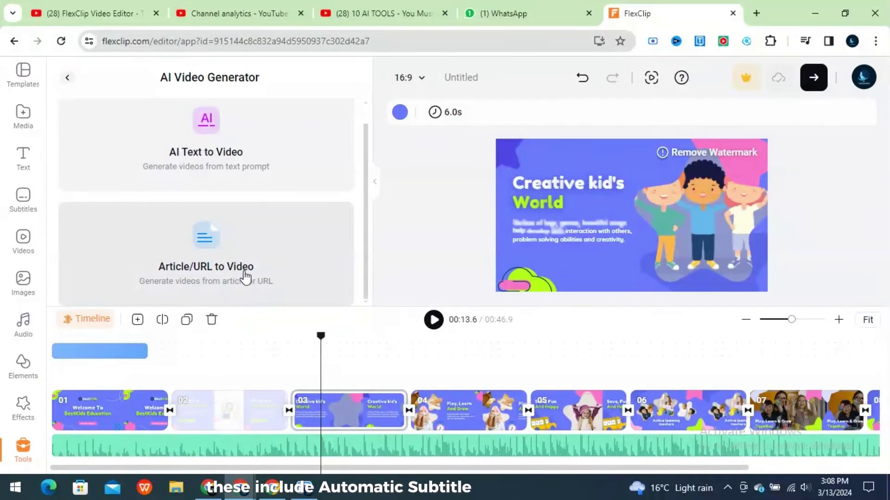
left_click_drag(366, 279, 366, 242)
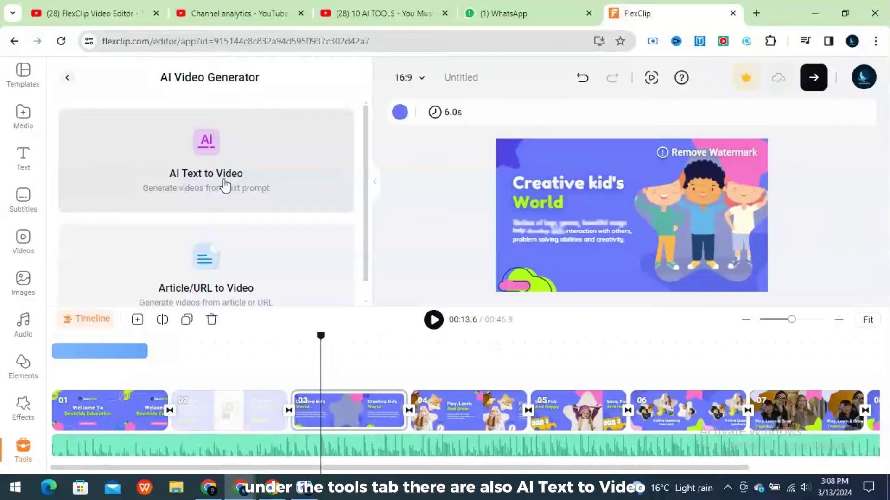
left_click(67, 78)
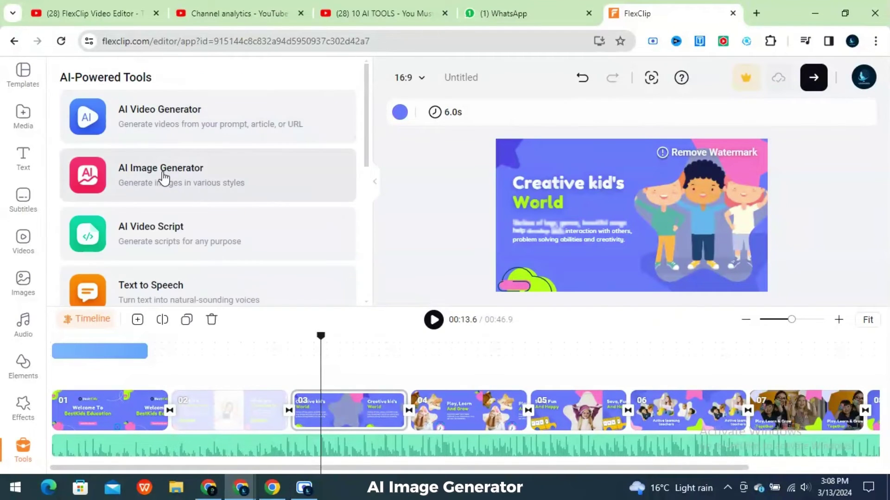
left_click(165, 171)
mouse_move(364, 163)
left_mouse_down()
mouse_move(374, 267)
mouse_move(373, 149)
left_mouse_up()
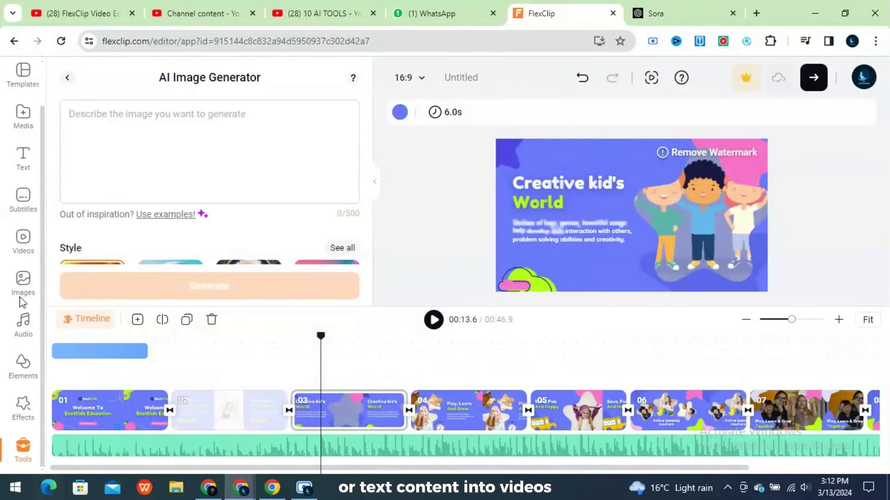
Paste the Big Sur drone-view prompt into AI Text to Video and generate the scenes
left_click(68, 78)
left_click(174, 134)
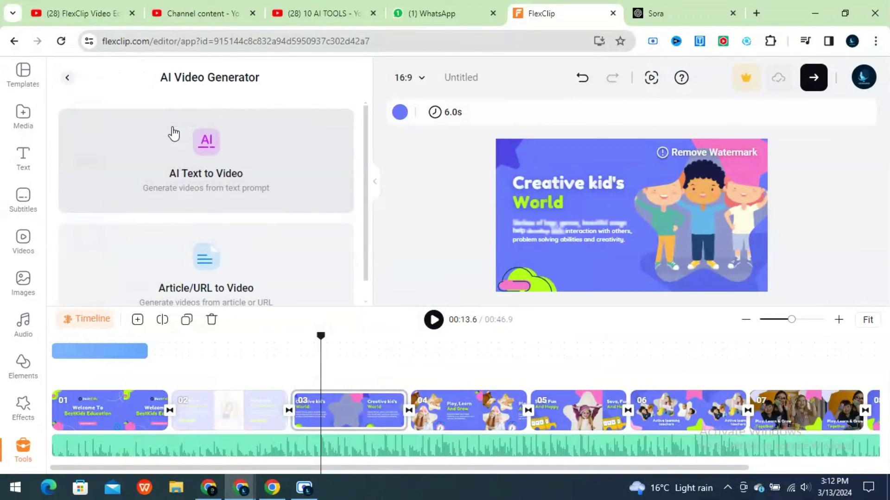
left_click(223, 168)
type("Drone view of waves crashing against the rugged cliffs along Big Sur’s garay point beach. The crashing blue waters create white-tipped waves, while the golden light of the setting sun illuminates the rocky shore. A small island with a lighthouse sits in the distance, and green shrubbery covers the cliff’s edge. The steep drop from the road down to the beach is a dramatic feat, with the cliff’s edges jutting out over the sea. This is a view that captures the raw beauty of the coast and the rugged landscape of the Pacific Coast Highway.")
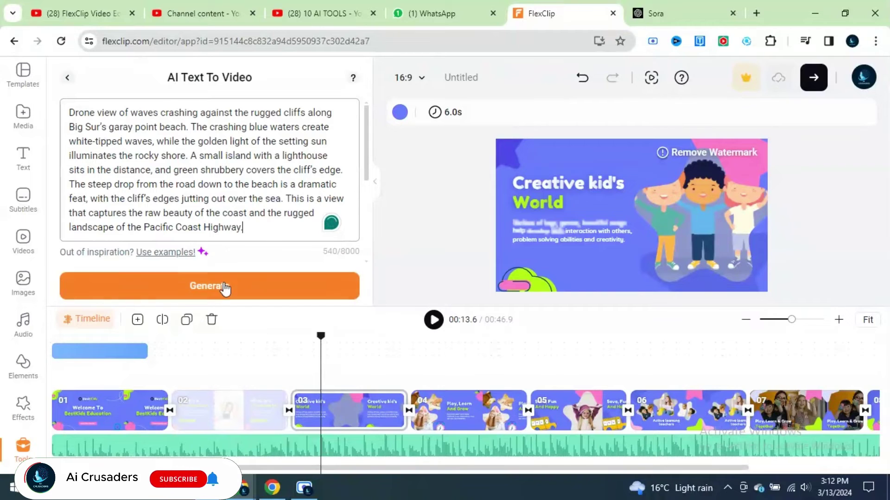
left_click(224, 288)
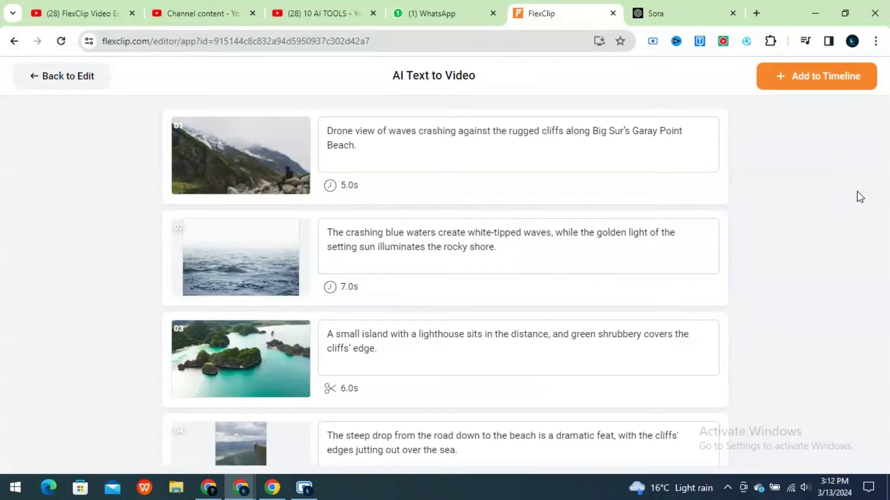
Check alternative footage for scene 02, then apply all five generated scenes to the timeline
left_click(240, 220)
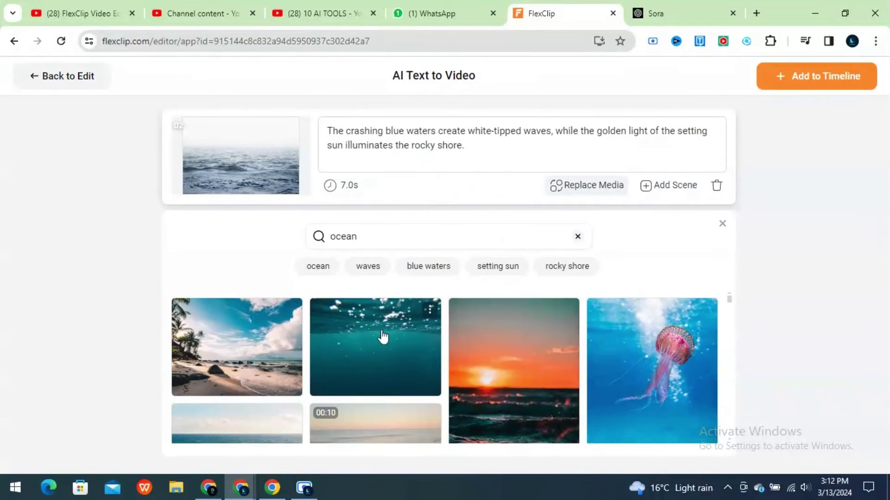
left_click(790, 79)
left_click(441, 373)
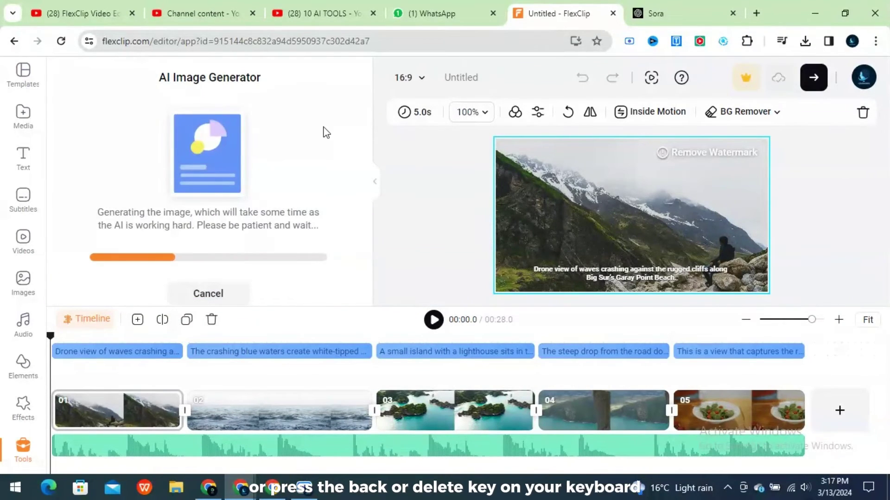
mouse_move(137, 192)
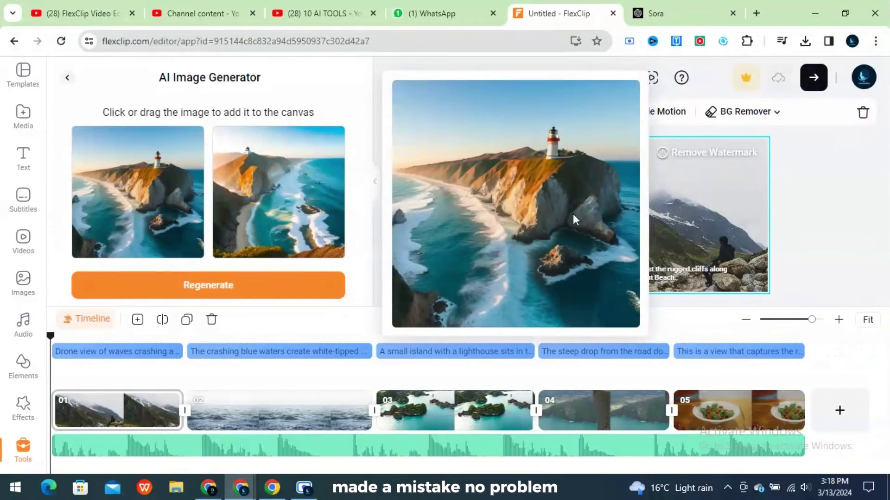
Generate GIPHY animated text styles for 'welcome', then return to the AI tools list
left_click(66, 79)
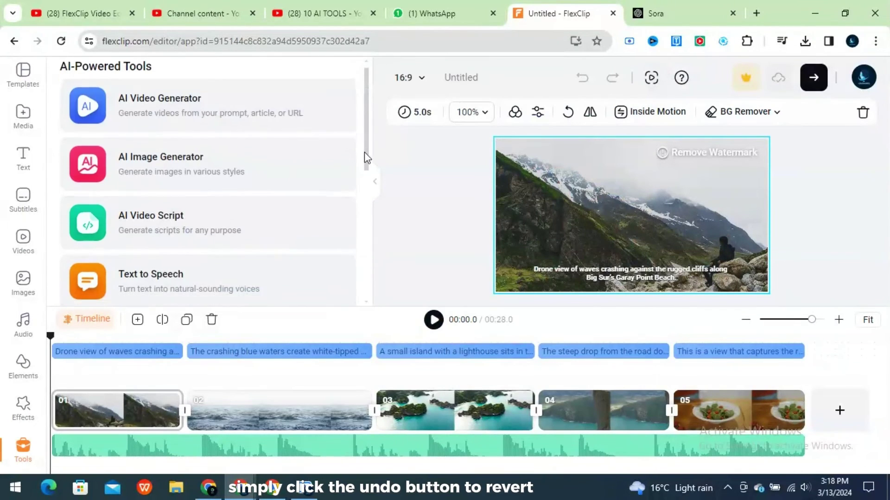
left_click_drag(364, 159, 367, 274)
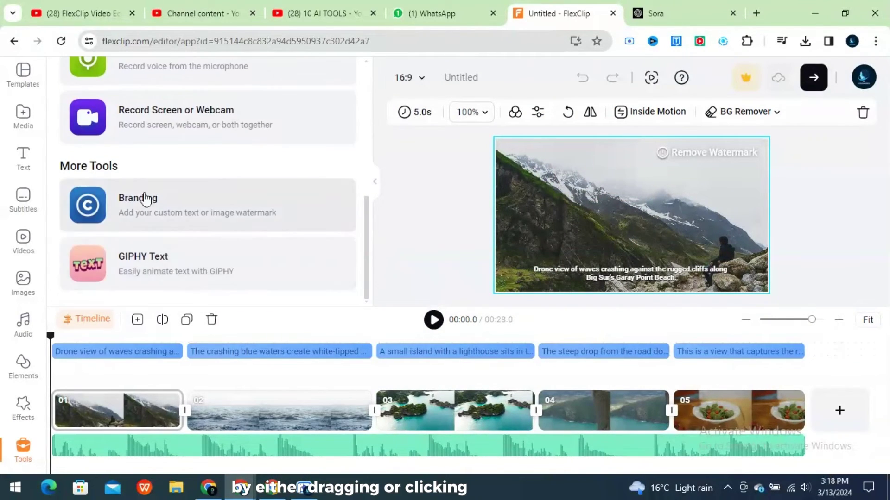
left_click(185, 265)
left_click(116, 113)
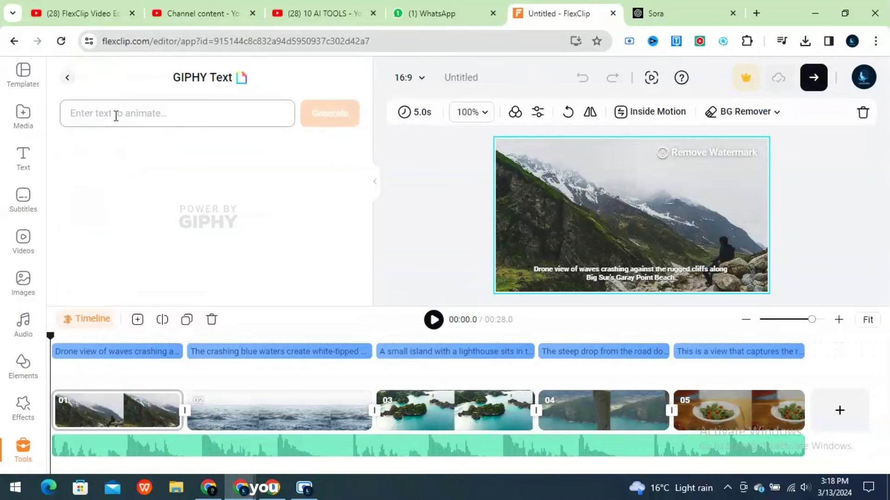
type("welcome")
left_click(338, 119)
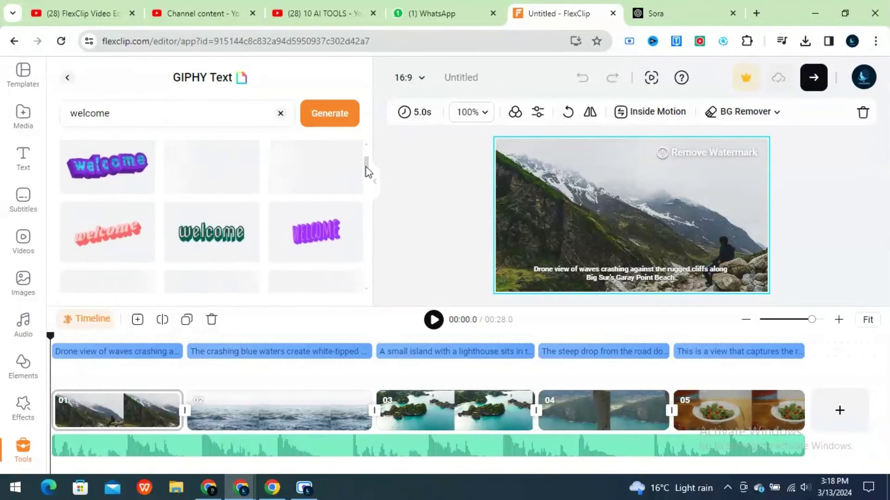
left_click(67, 79)
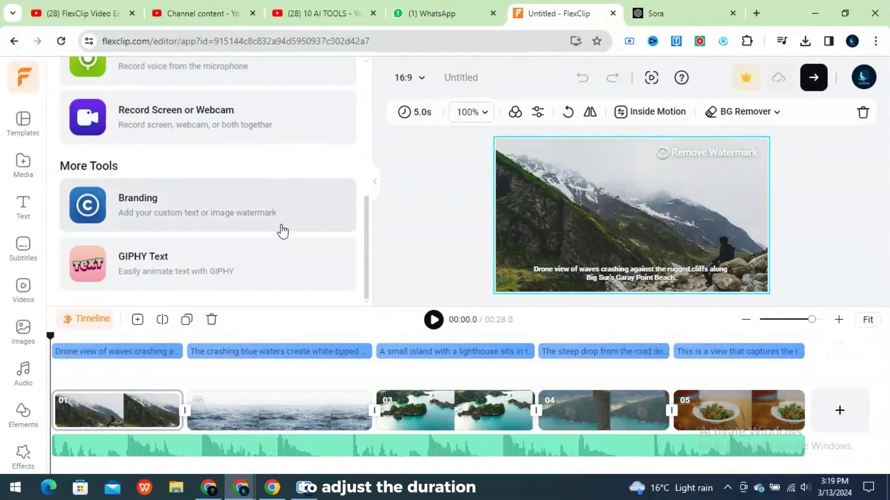
left_click_drag(366, 265, 366, 106)
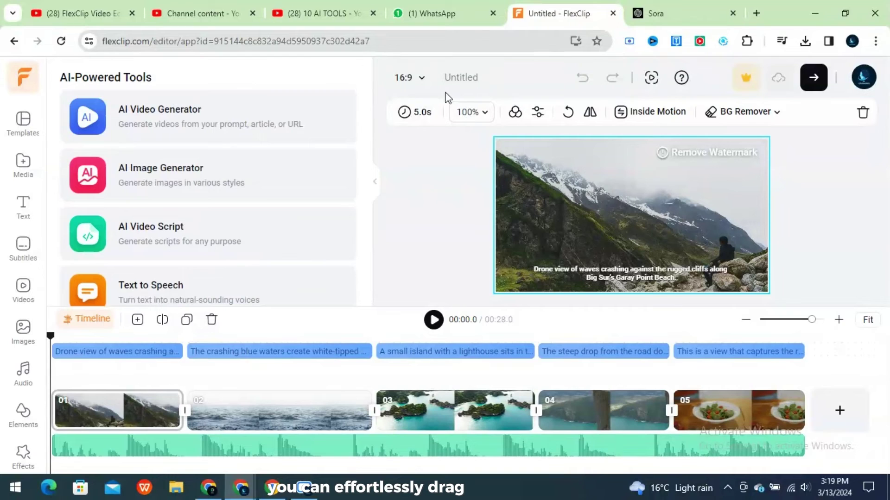
Review the 5.0s clip duration, background colour and 16:9 ratio, leaving them unchanged
left_click(425, 111)
left_click(443, 134)
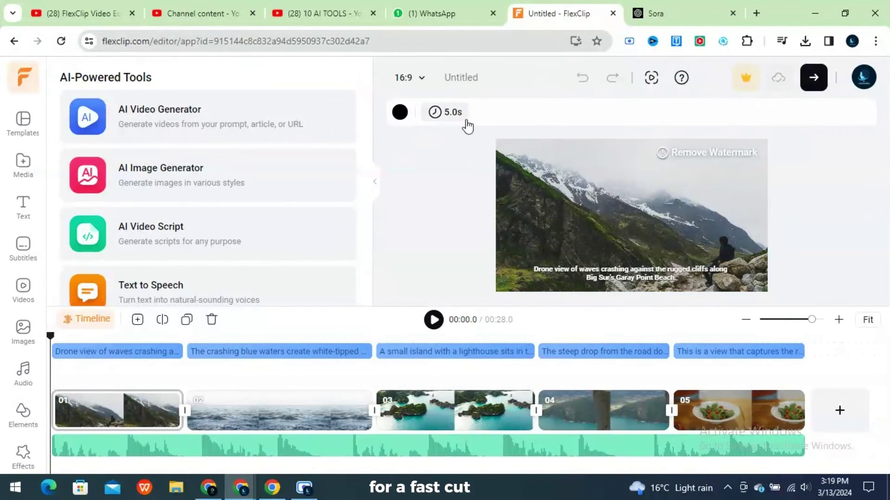
left_click(404, 119)
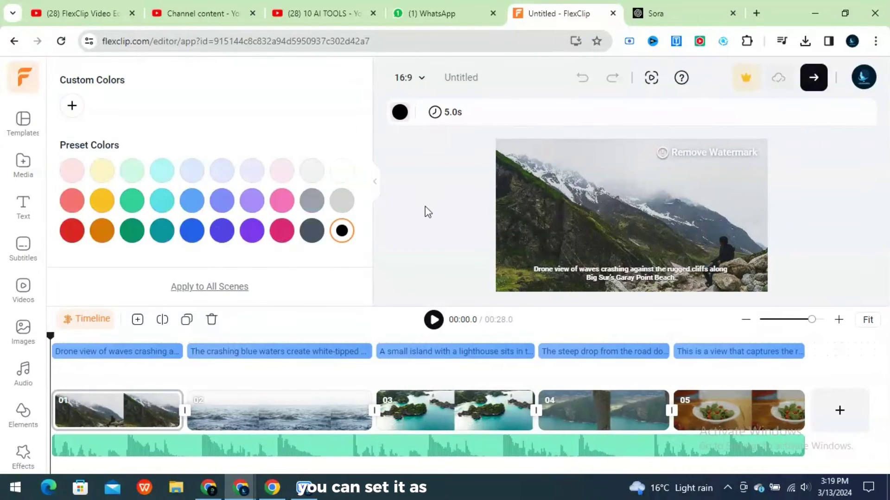
left_click(422, 246)
left_click(413, 80)
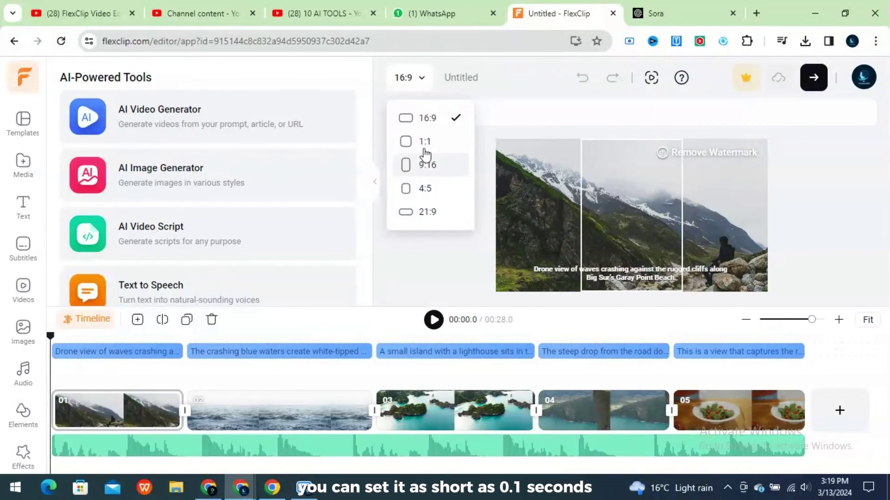
left_click(430, 244)
type("video")
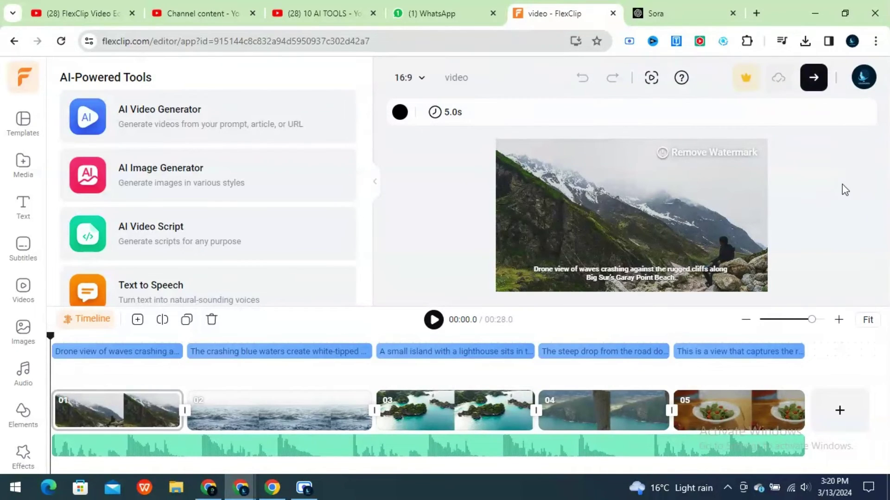
Export the video at 720p for free with the FlexClip watermark
left_click(813, 91)
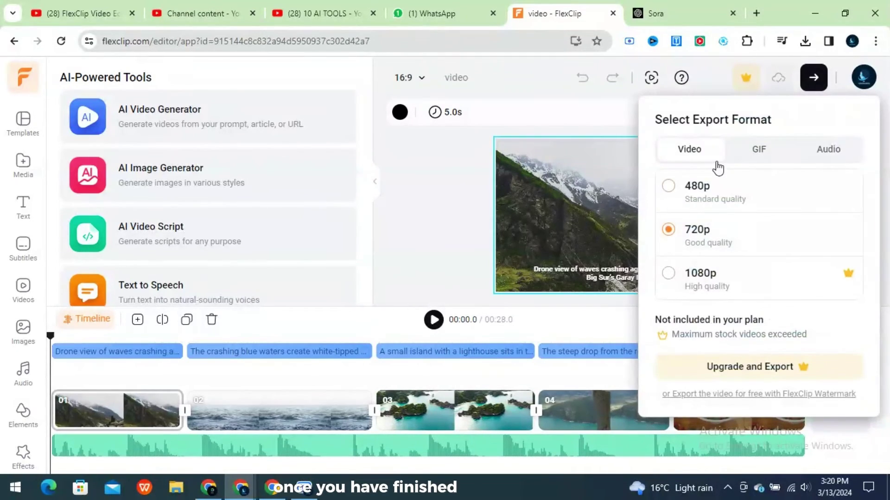
left_click(668, 186)
left_click(670, 231)
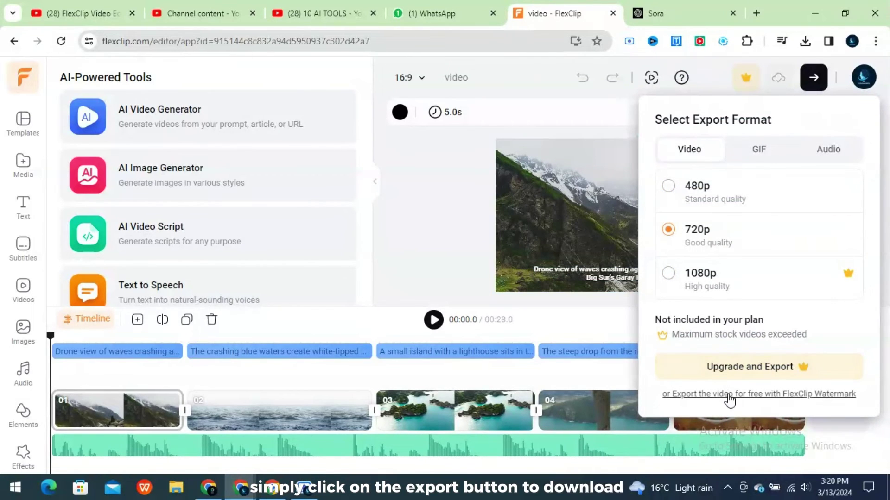
left_click(828, 153)
left_click(723, 151)
left_click(694, 394)
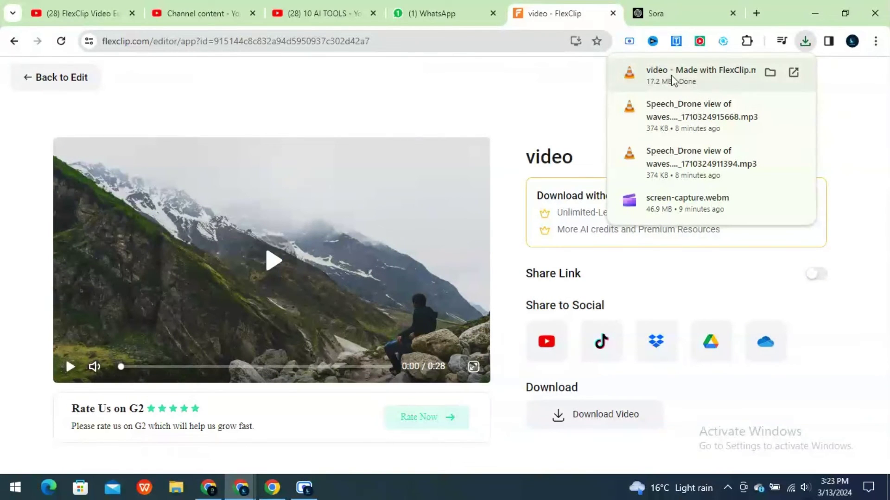
Play and pause the exported video, then switch on its Share Link
left_click(499, 83)
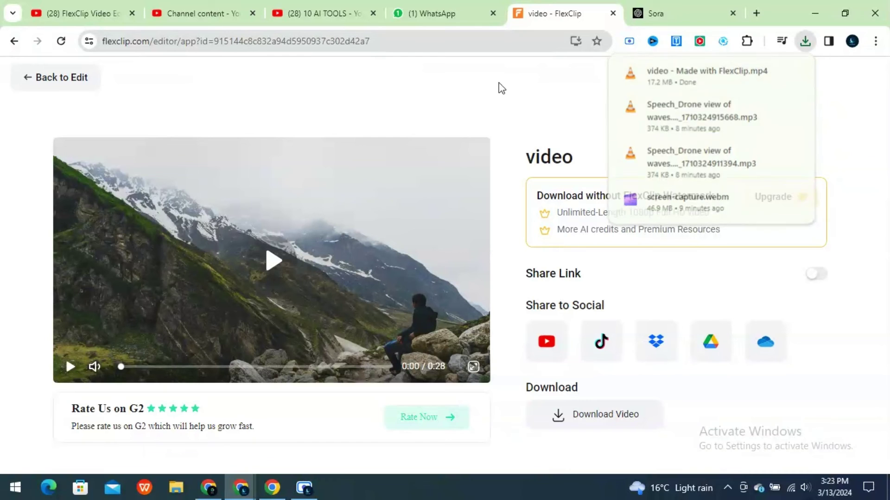
left_click(284, 257)
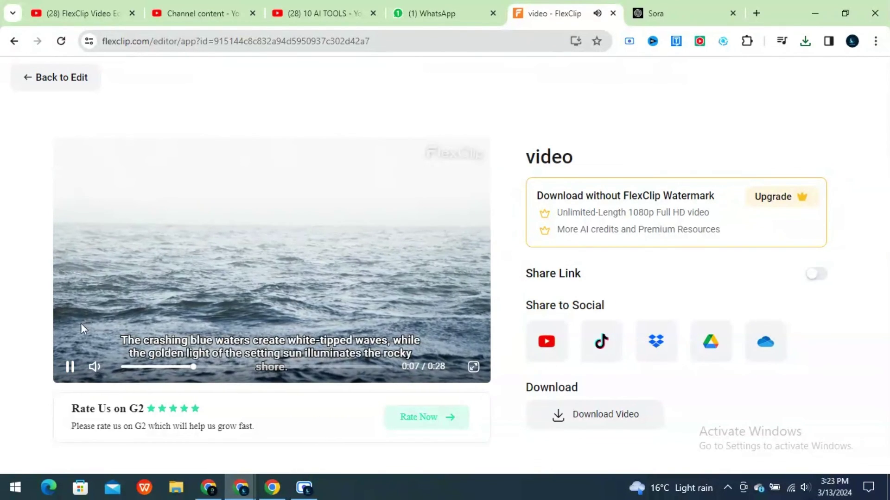
left_click(70, 367)
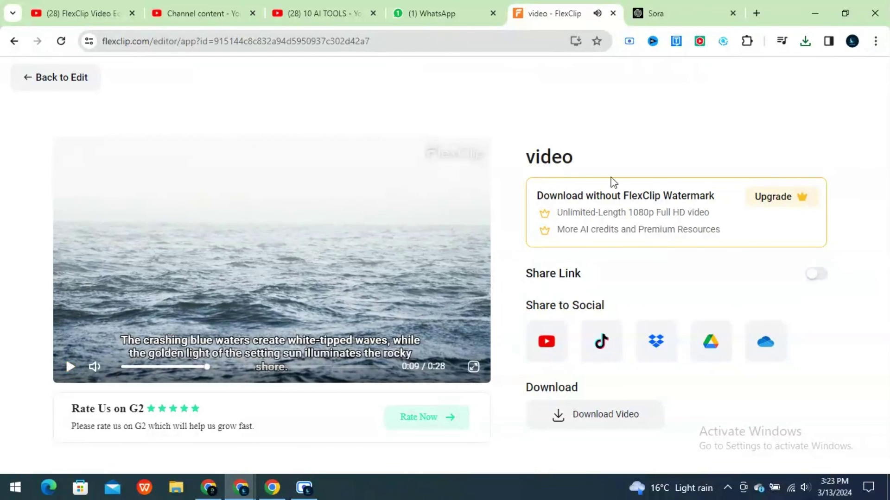
left_click(819, 275)
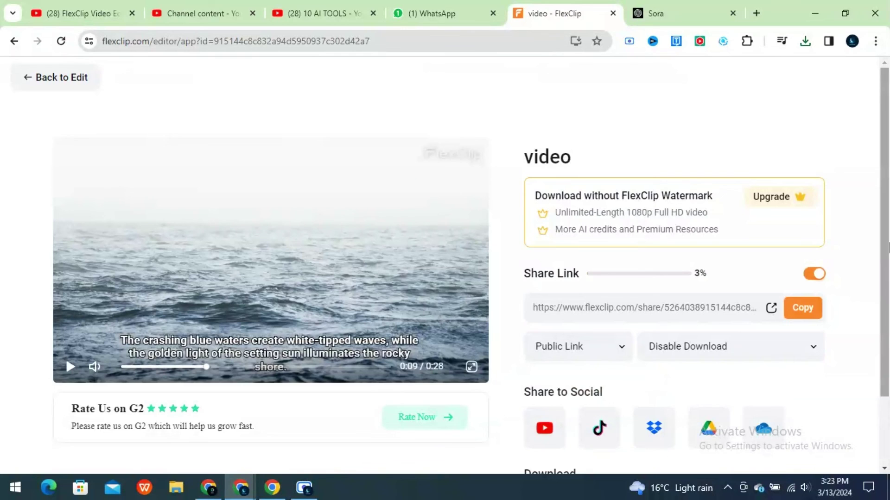
scroll(548, 383, "down", 2)
scroll(548, 382, "up", 2)
scroll(548, 383, "down", 2)
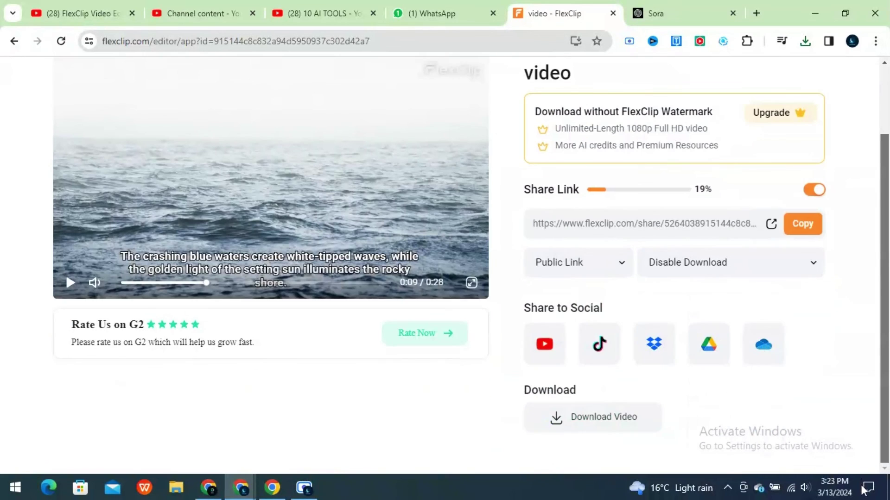
scroll(621, 449, "up", 2)
scroll(885, 465, "down", 2)
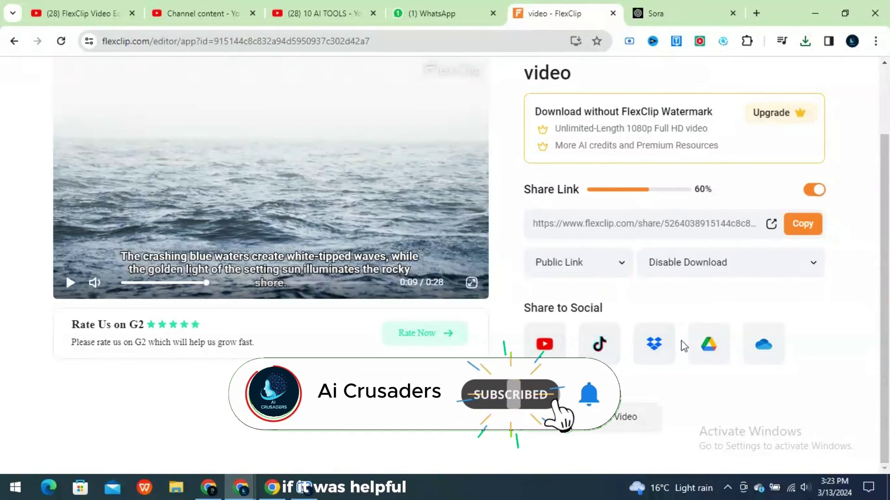
left_click(553, 343)
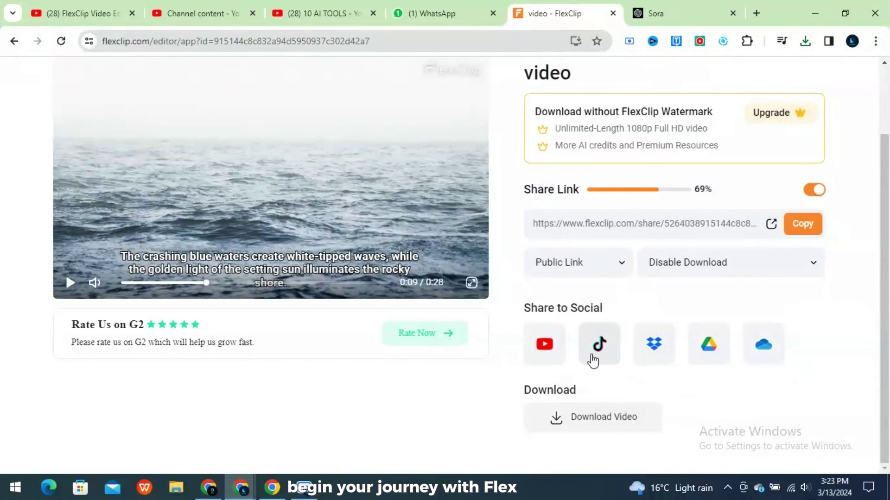
left_click(593, 359)
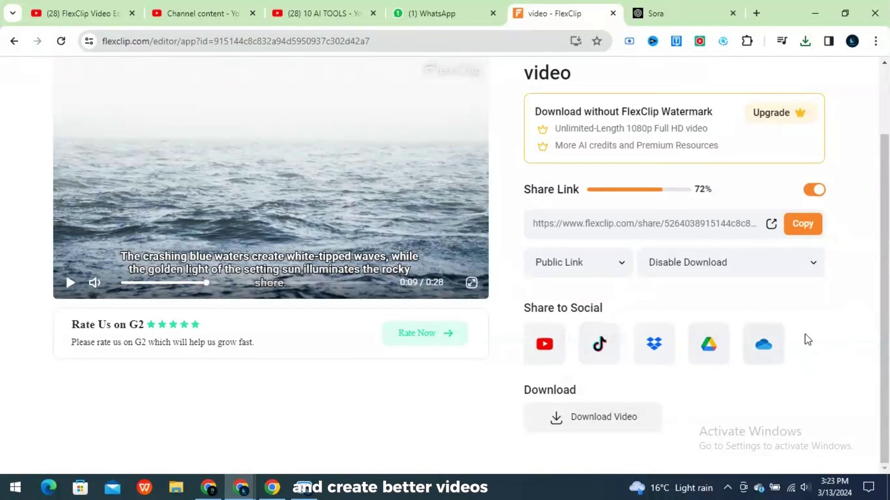